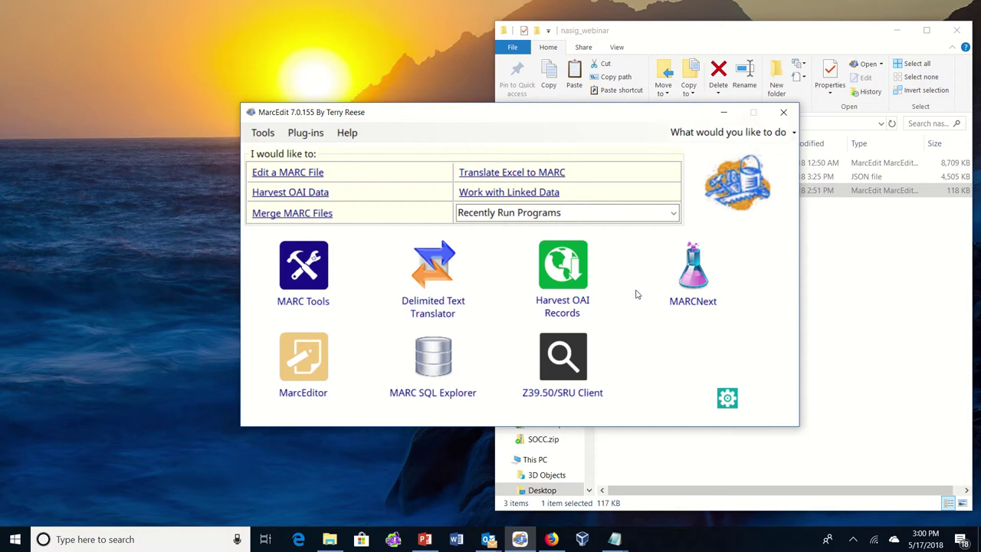
- Open the Link Identifiers tool from MARCNext
click(693, 302)
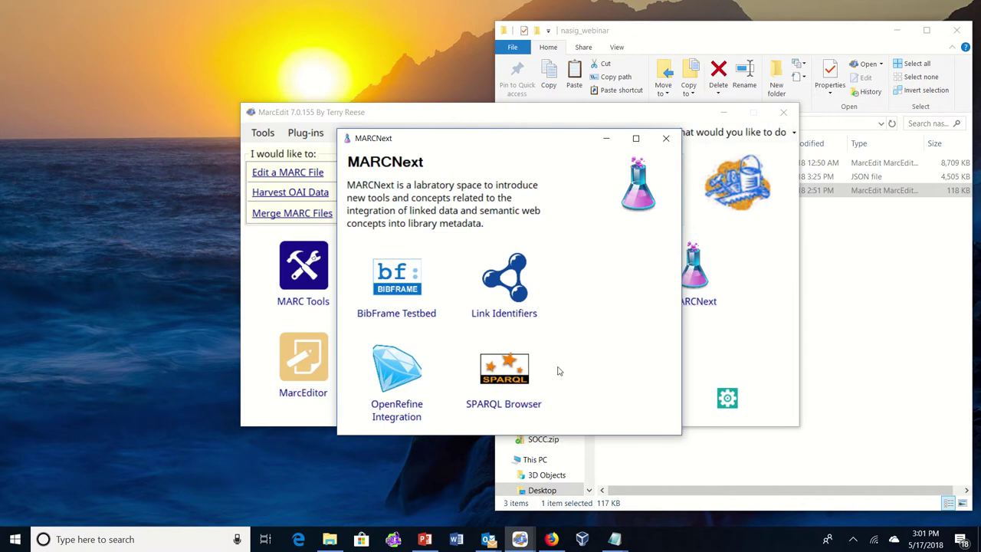
click(504, 314)
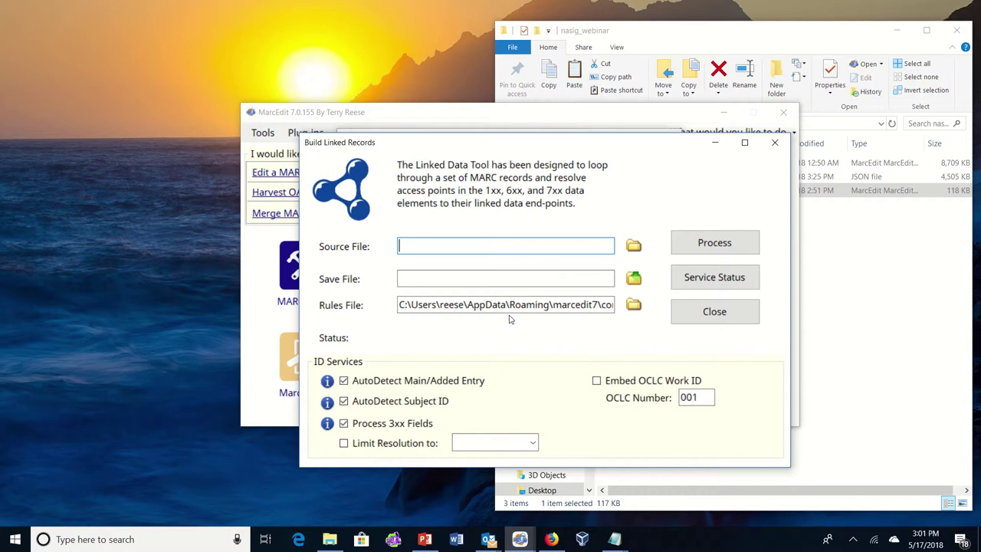
- Search the main window's commands for "link", open the Insert Linked Data tool and close it again
click(582, 106)
click(699, 132)
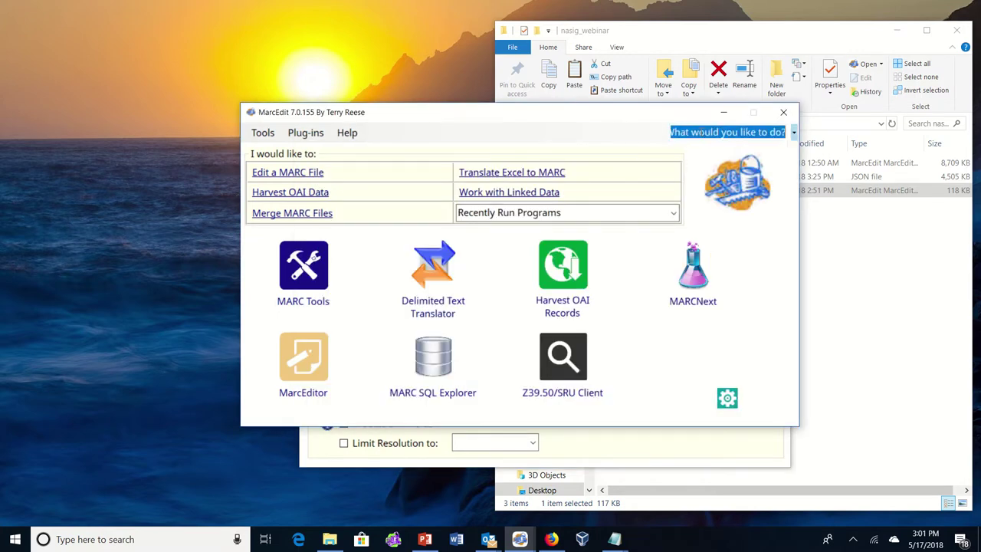
text(link)
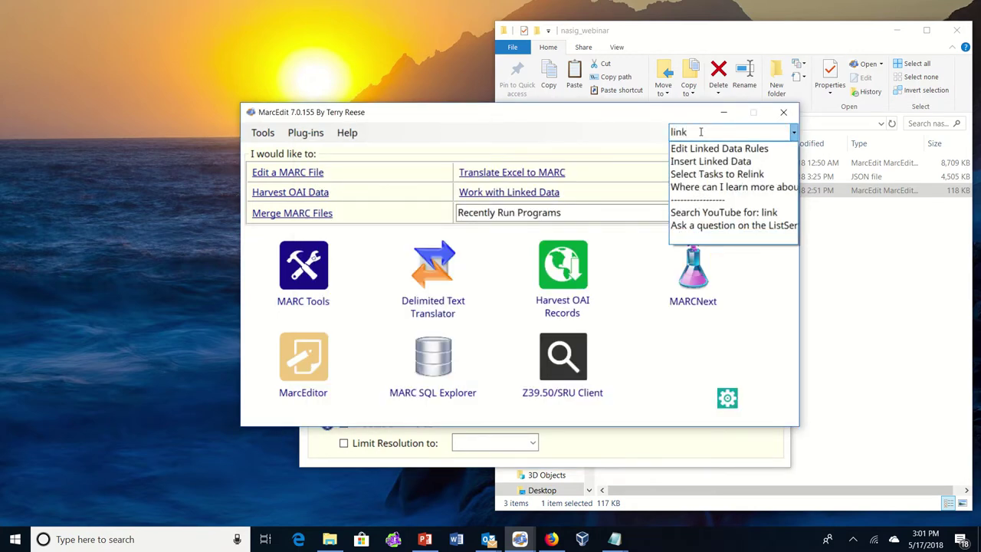
key(Down)
key(Down)
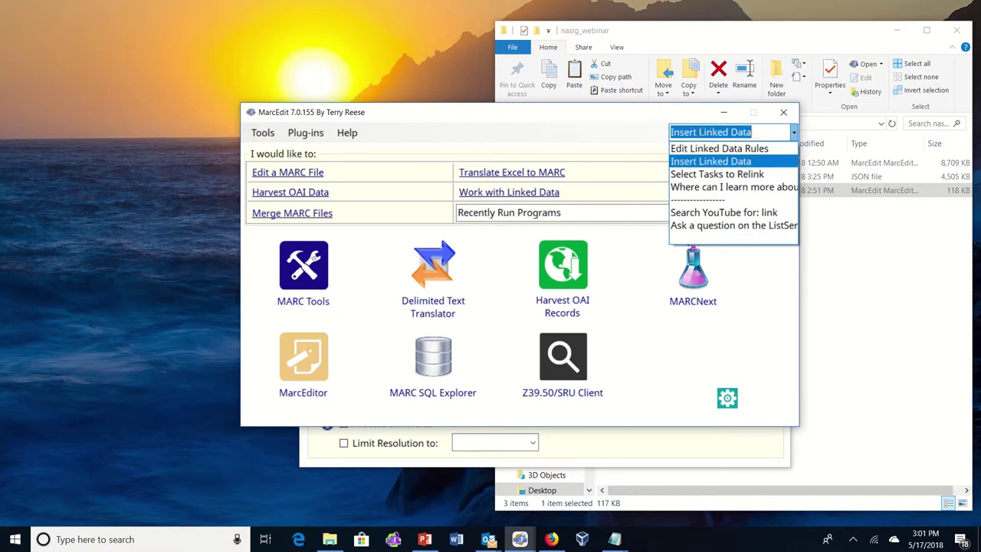
key(Return)
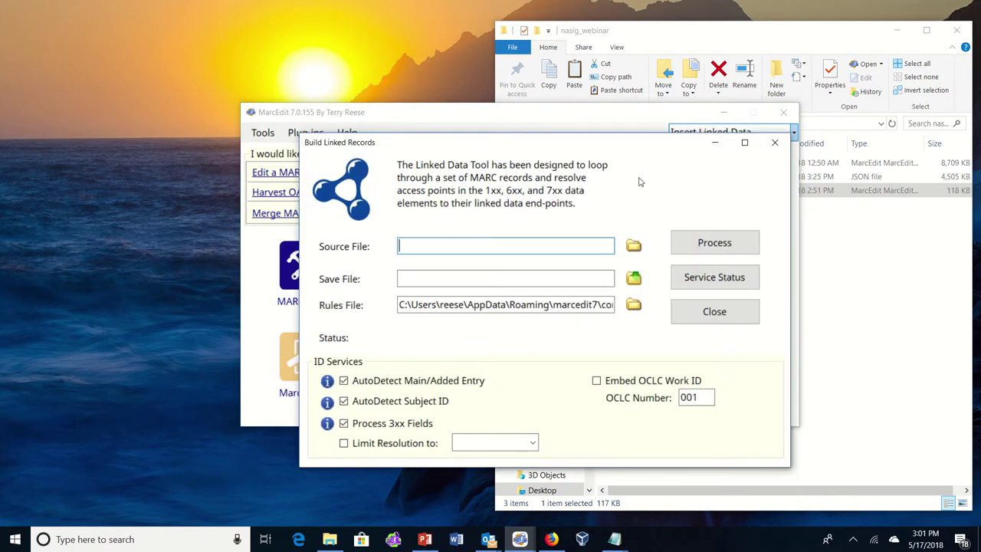
click(693, 312)
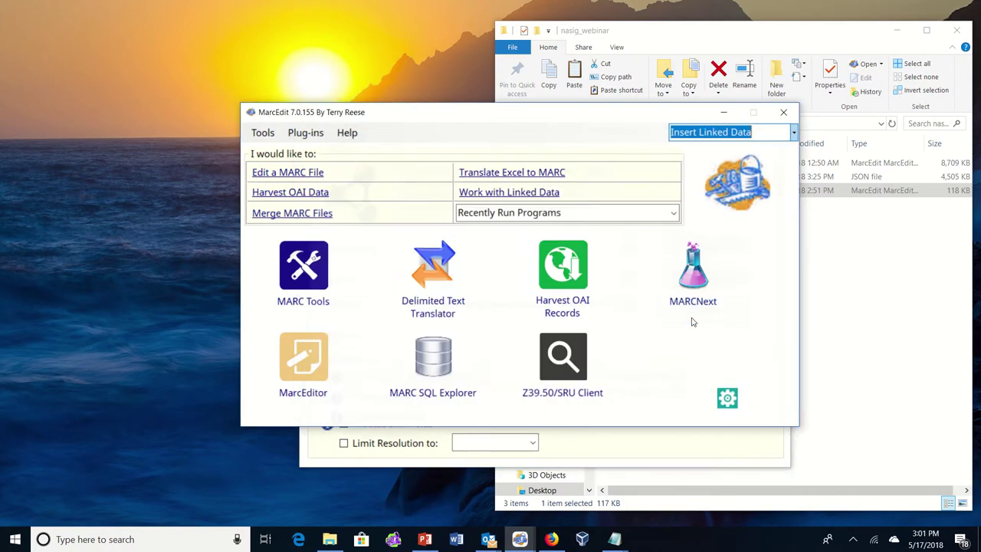
- Look up Build Linked Records among MarcEditor's Linked Data Tools, and close the editor and the open Build Linked Records window
click(312, 368)
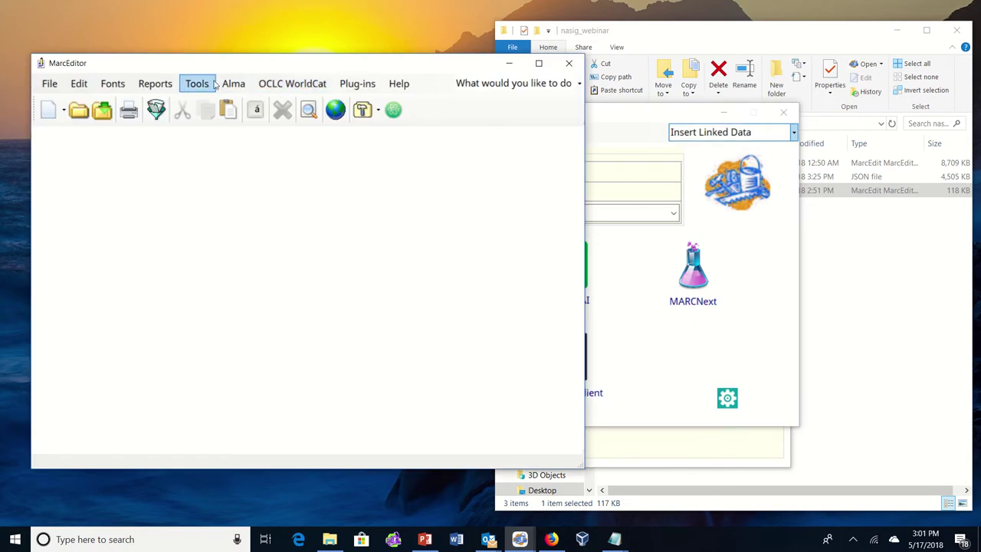
click(201, 84)
click(201, 84)
click(200, 85)
mouse_move(216, 153)
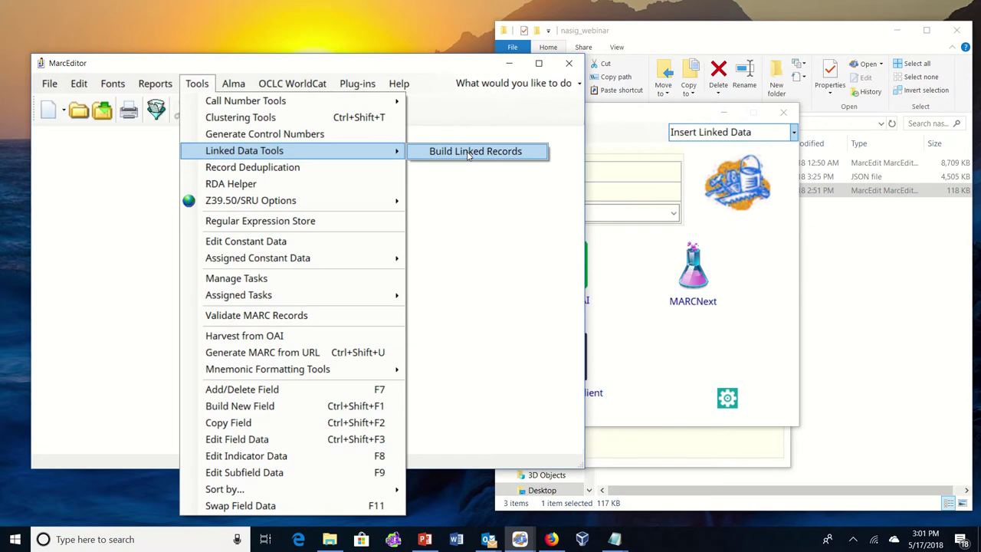
click(568, 63)
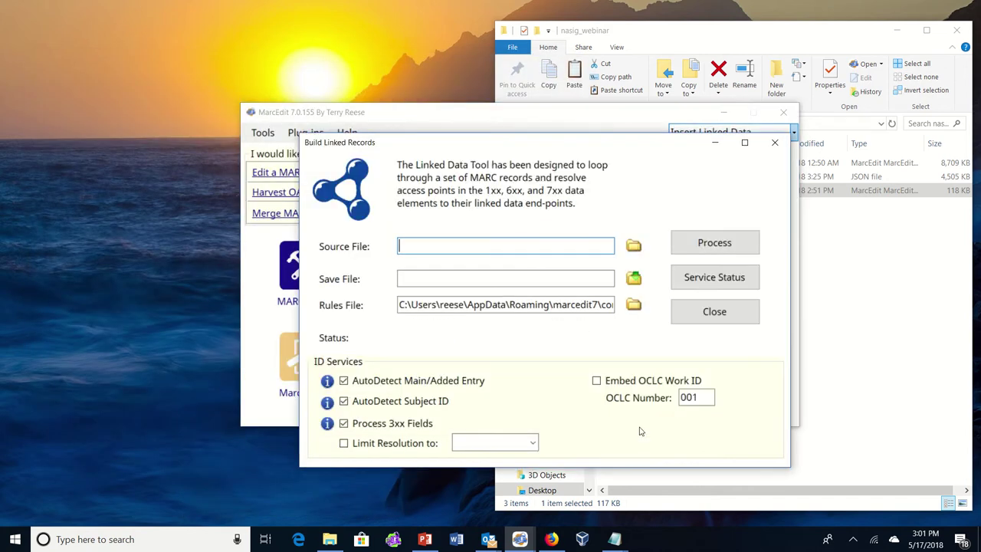
click(776, 140)
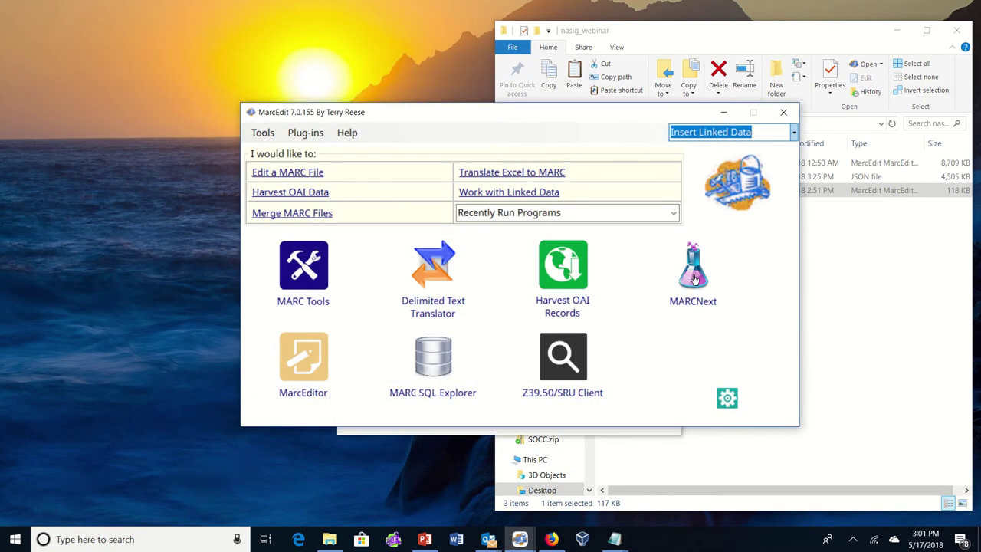
- Open MARCNext's Link Identifiers tool and place its window beside the nasig_webinar folder
click(698, 272)
click(518, 276)
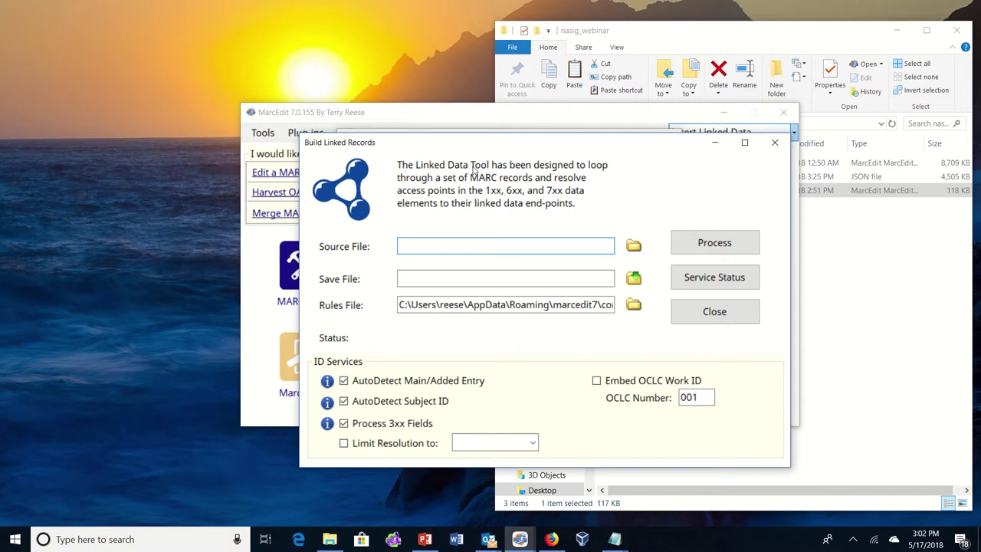
drag(442, 145, 184, 113)
click(802, 29)
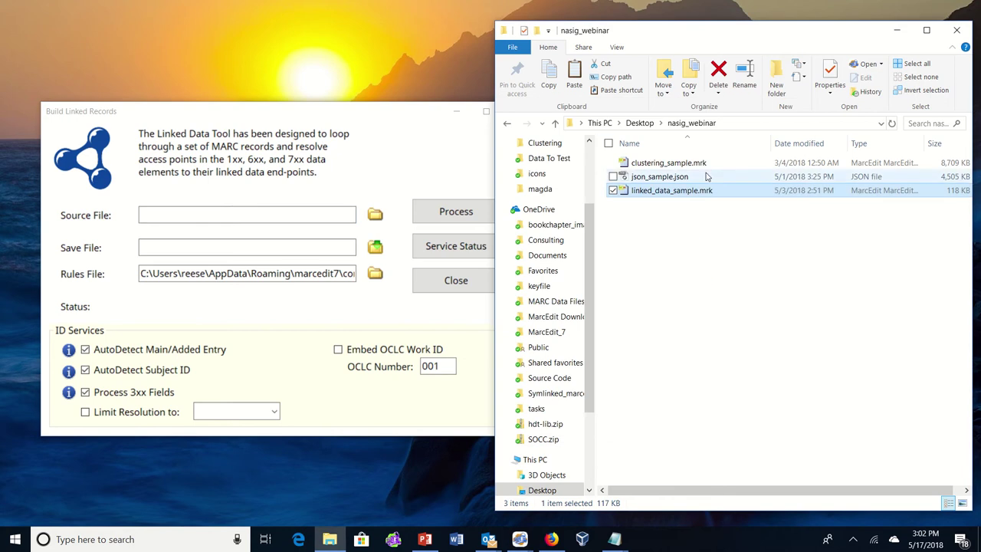
- Open linked_data_sample.mrk in MarcEditor, review the fields of its first record and close the editor
right_click(667, 196)
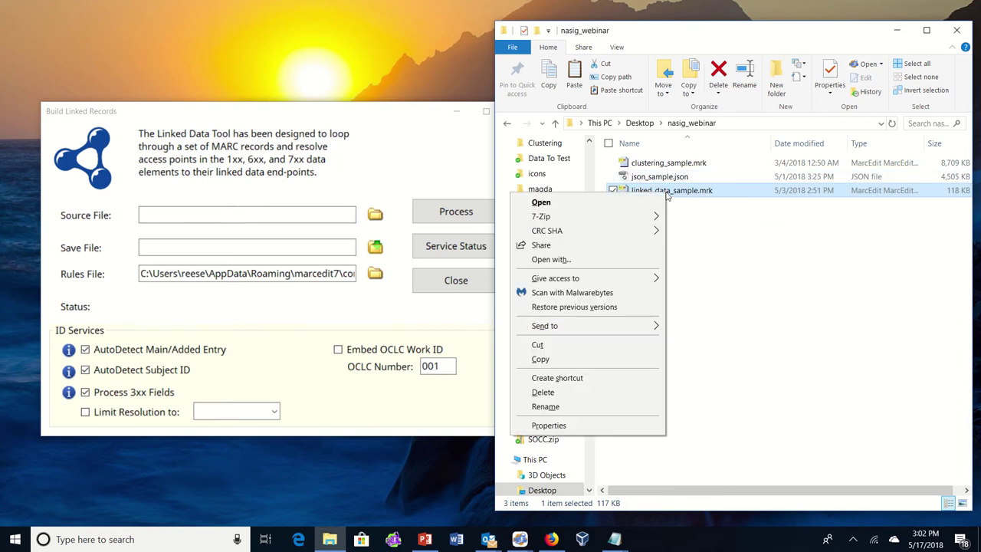
click(685, 195)
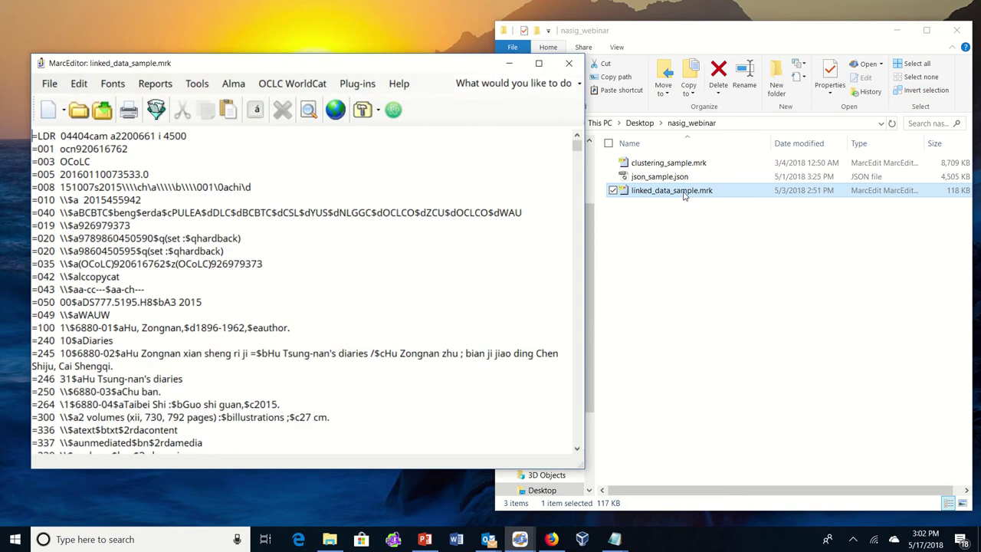
scroll(408, 246, down, 5)
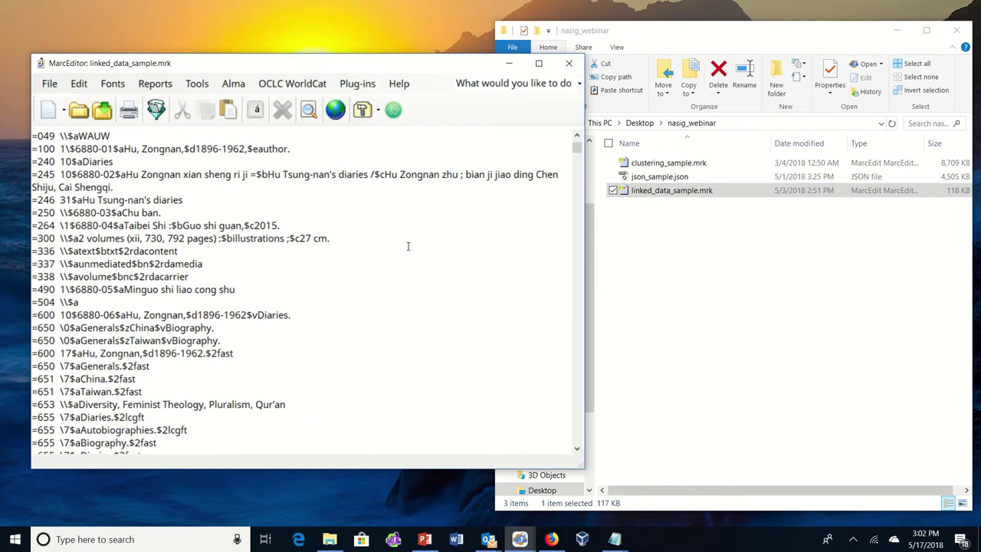
scroll(408, 246, down, 5)
scroll(407, 246, up, 10)
click(569, 62)
- Set linked_data_sample.mrk as the source file and linked_data_sample_processed, a Mnemonic MARC File in the nasig_webinar folder, as the save file
drag(650, 191, 331, 219)
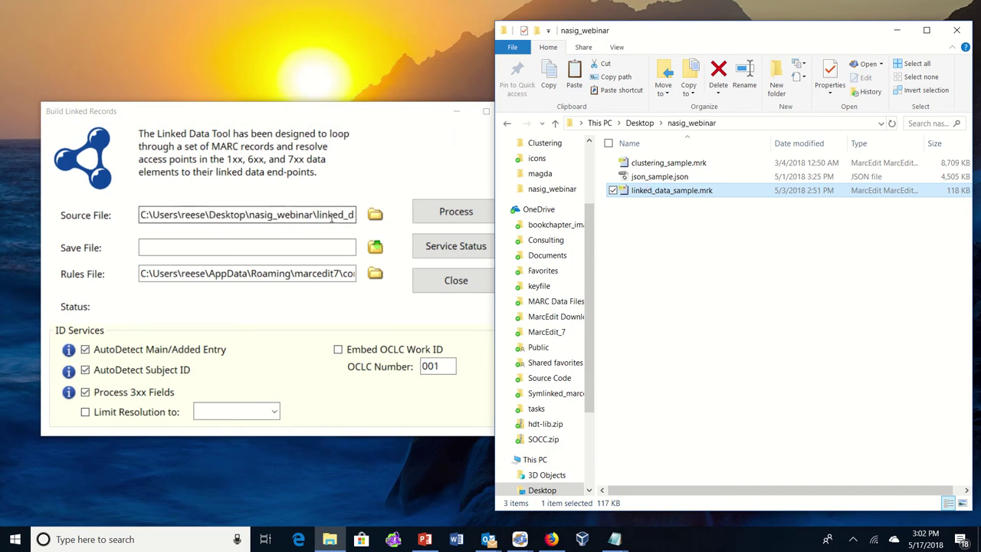
click(381, 250)
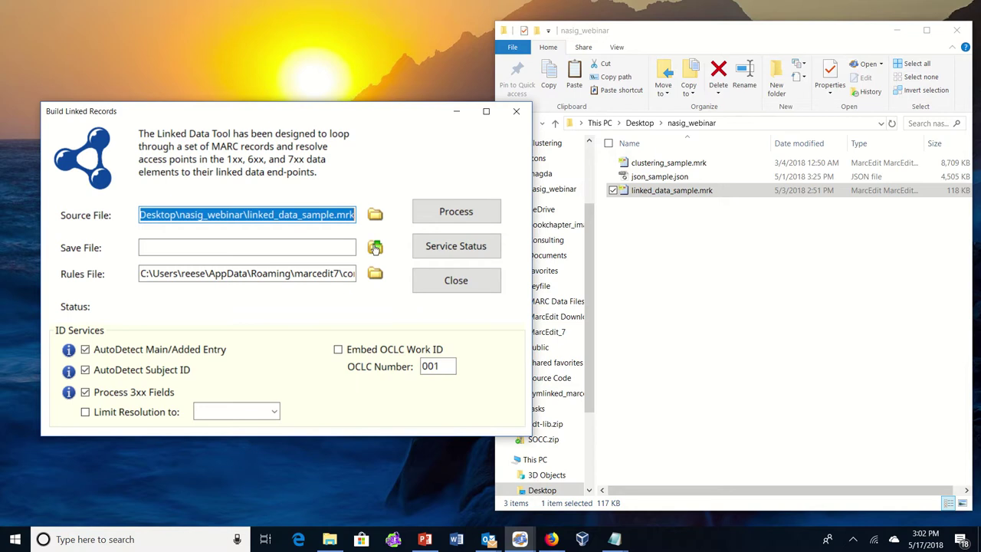
click(375, 248)
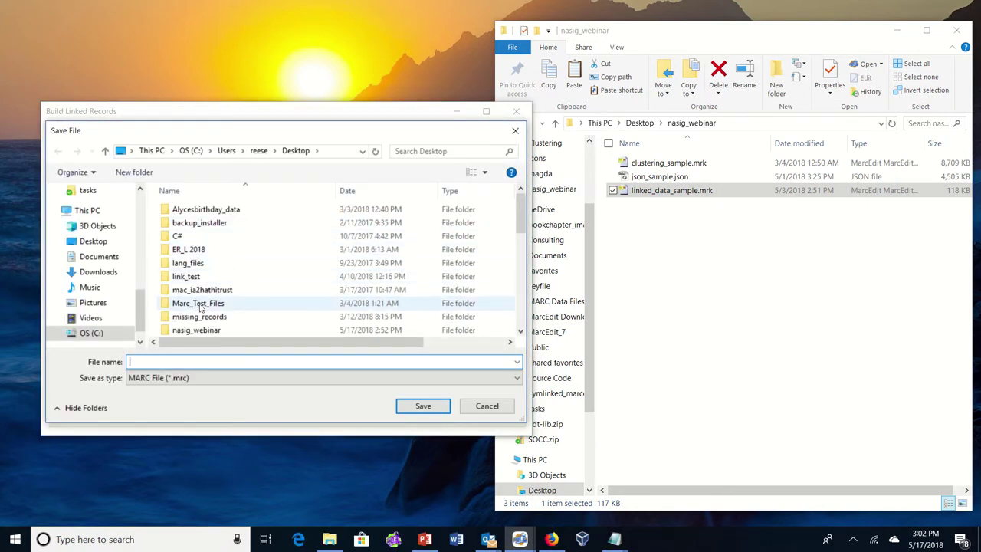
click(213, 330)
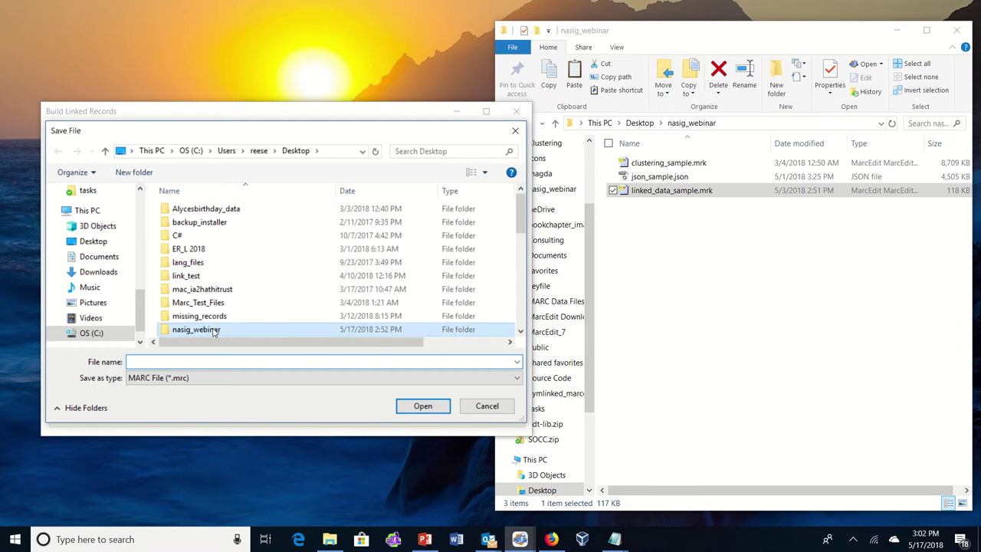
double_click(213, 329)
click(166, 363)
click(176, 378)
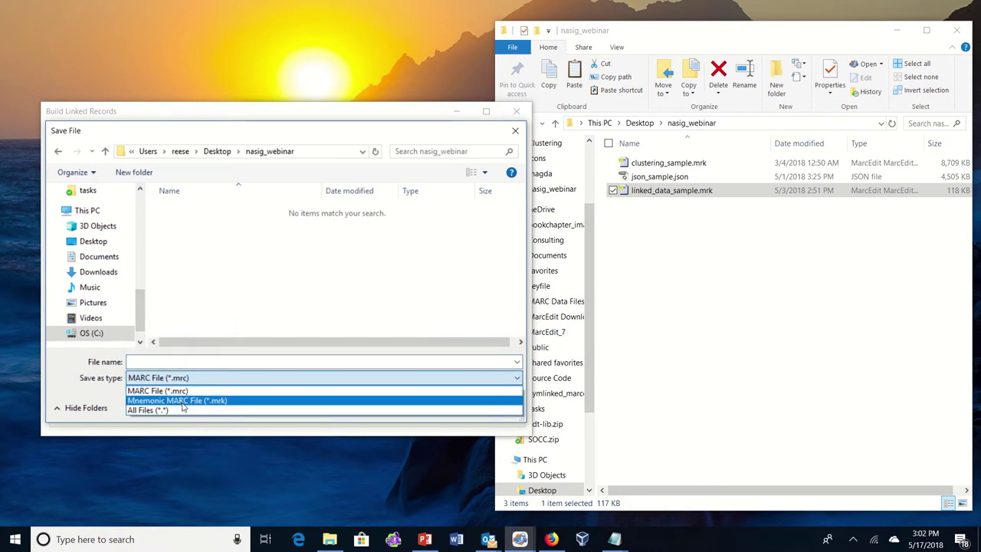
click(180, 401)
click(161, 361)
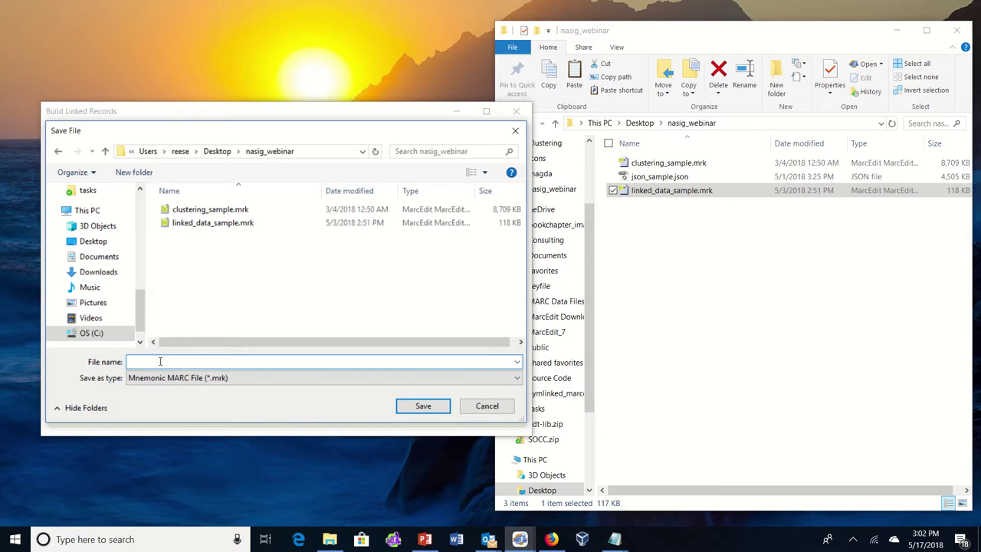
text(linked)
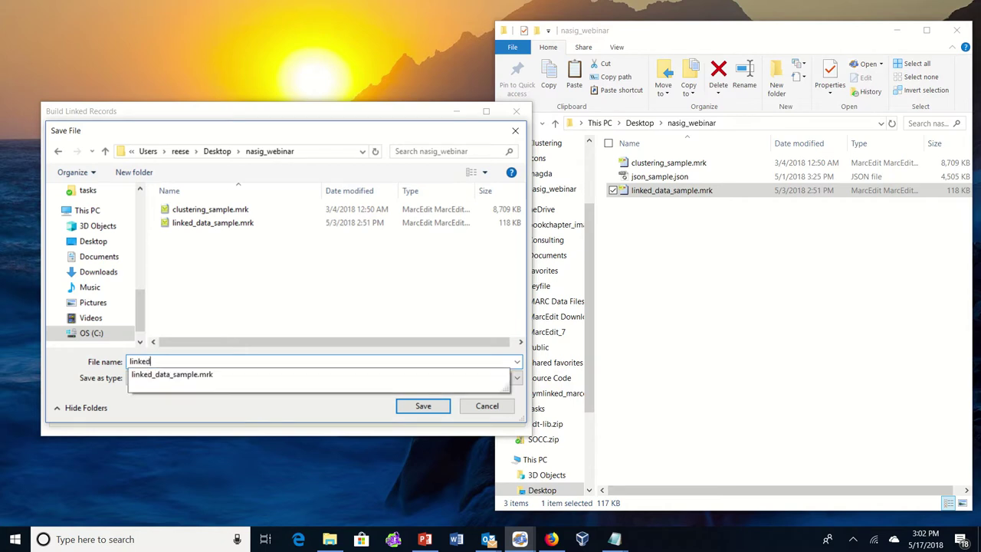
text(_data_sample_proce)
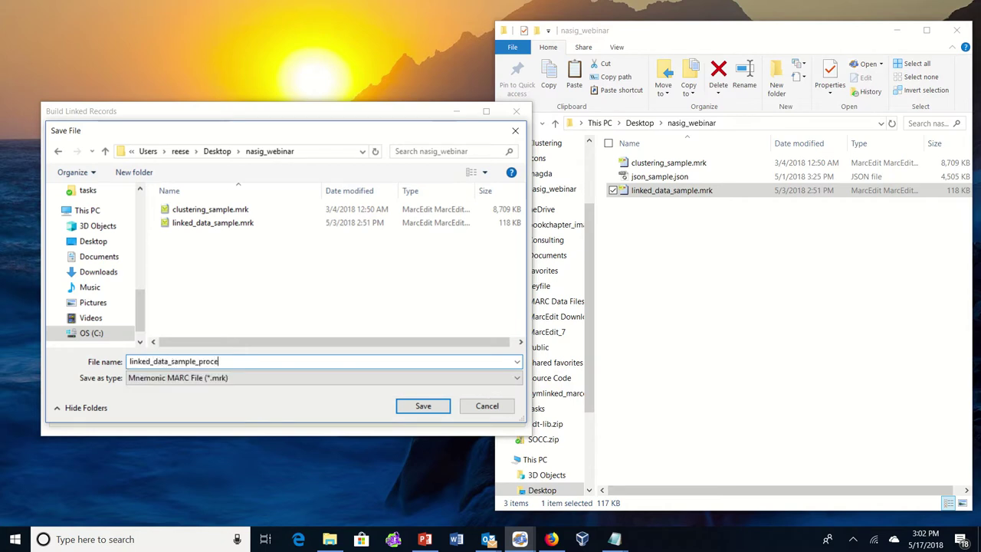
text(ssed)
key(Return)
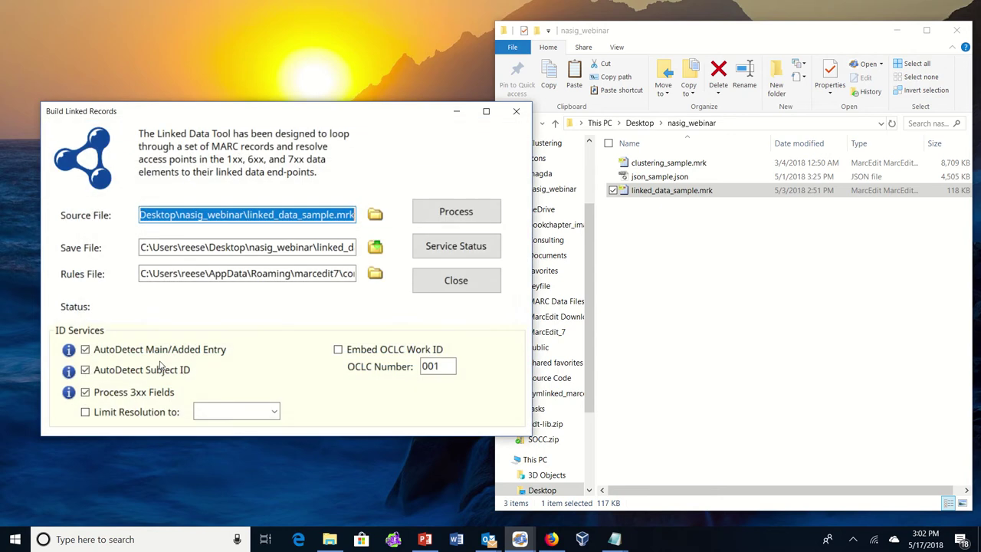
- Enable embedding of the OCLC Work ID and view the vocabularies available for limiting resolution
click(338, 350)
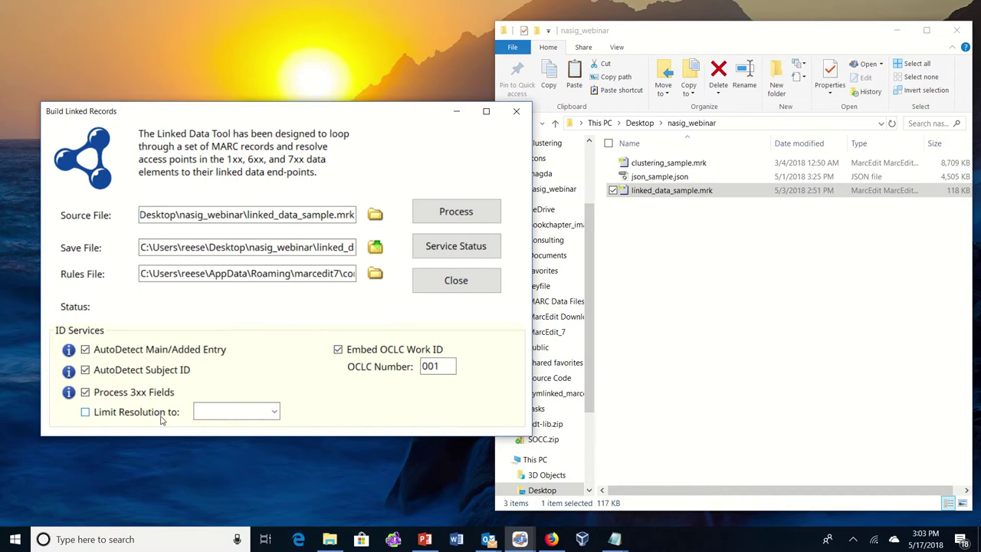
click(275, 412)
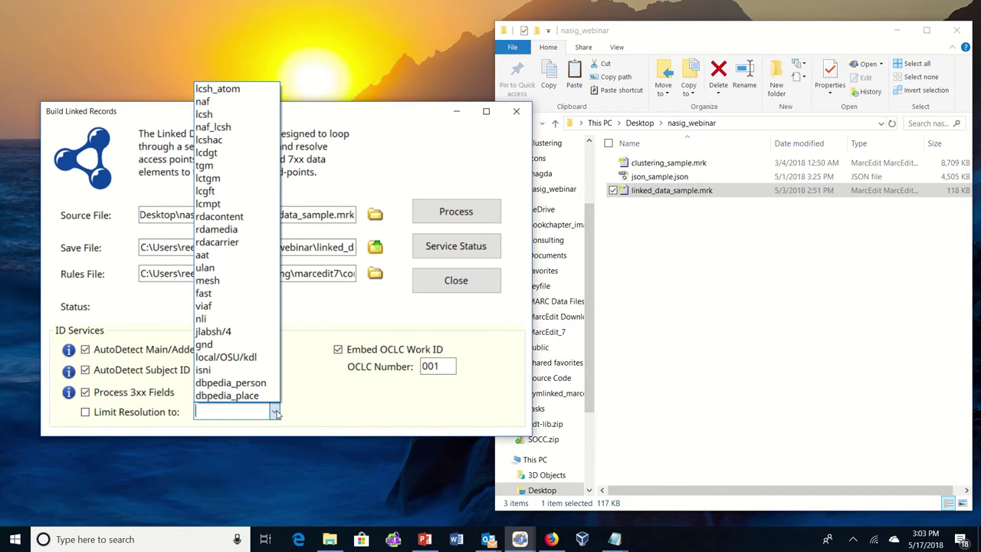
click(335, 413)
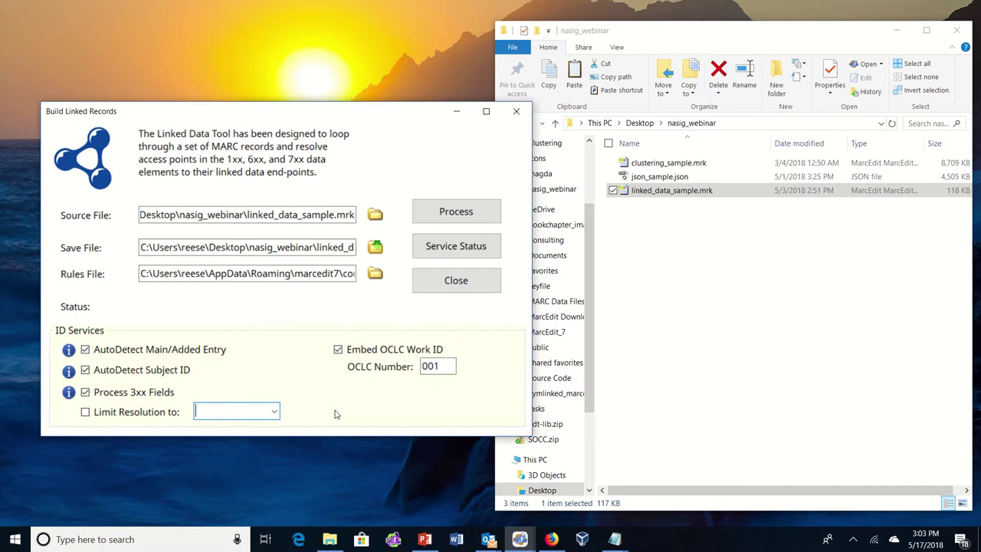
- Check the status of the linked data services and close the results report
click(458, 249)
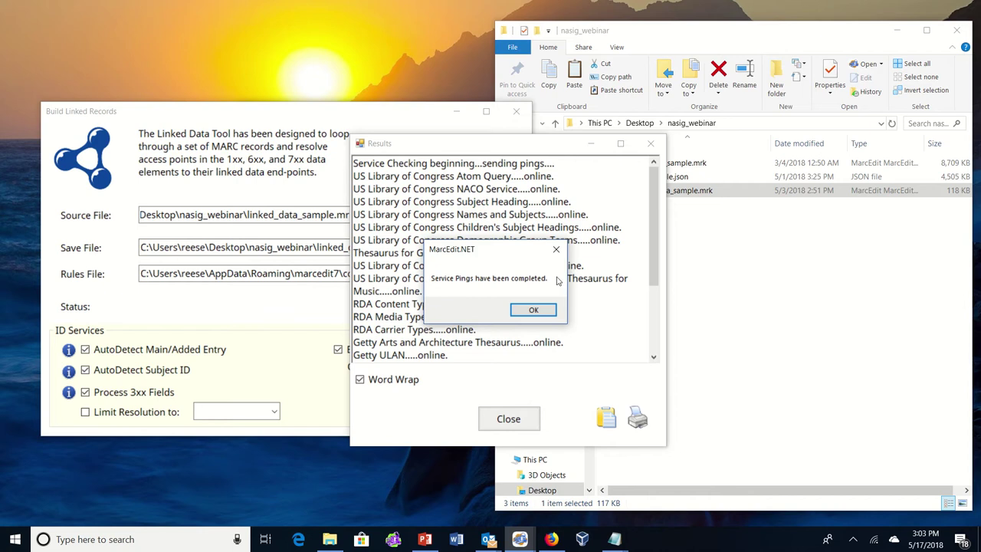
click(537, 311)
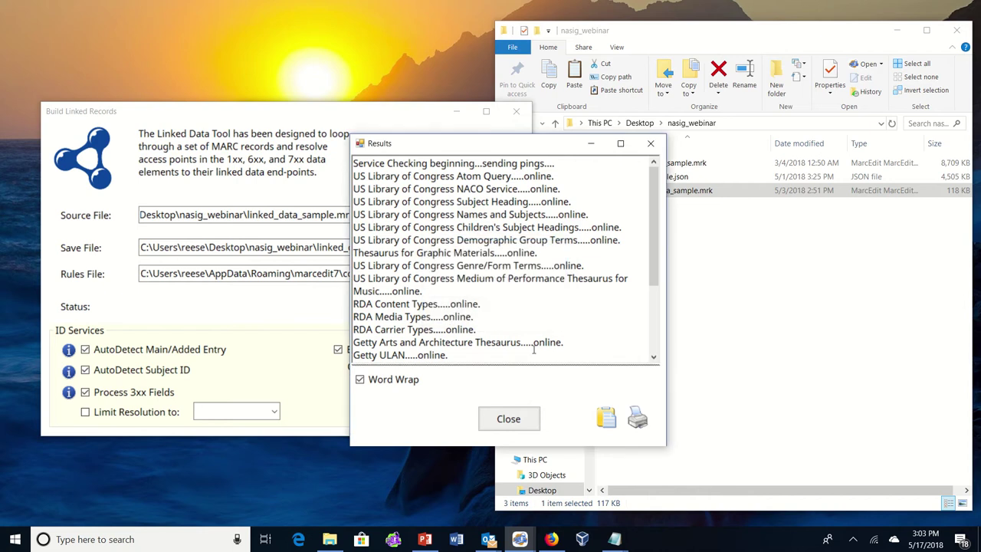
click(515, 421)
- Process the sample records to add linked data identifiers and close the Build Linked Records tool
click(460, 211)
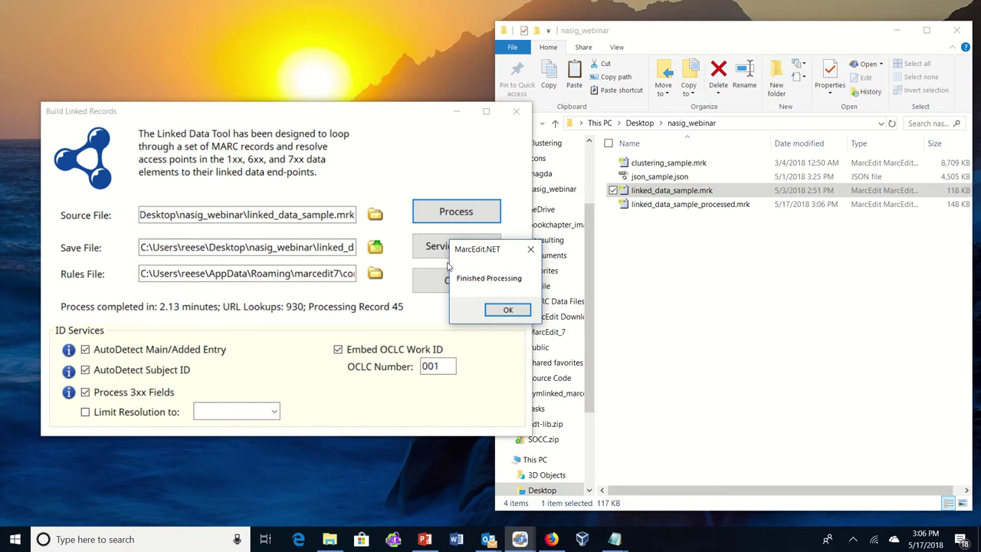
click(503, 310)
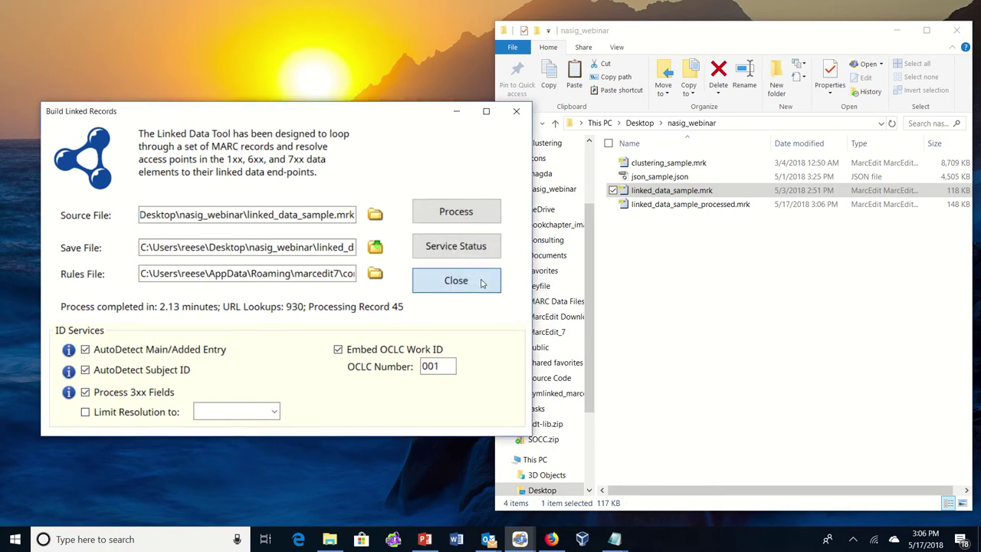
click(484, 281)
- Open linked_data_sample_processed.mrk, examine the URIs added to the 100 field of the first record, and close the editor
click(663, 204)
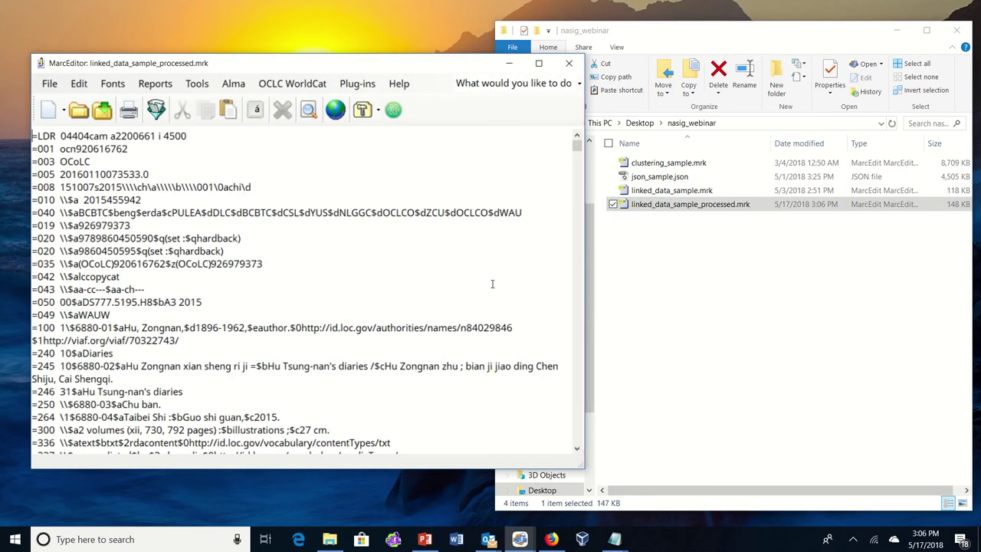
click(194, 339)
click(296, 328)
click(200, 349)
click(569, 62)
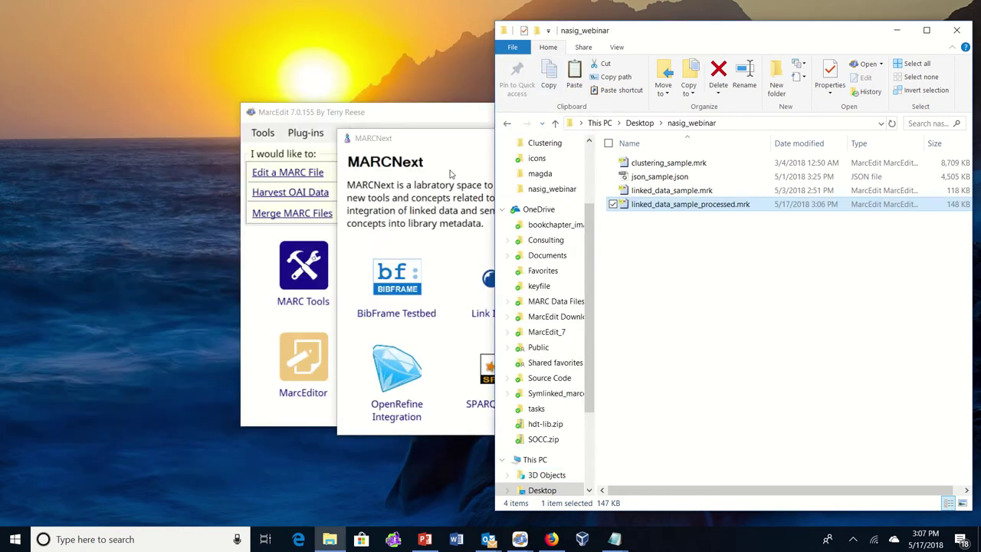
- Close the front MARCNext window and return to the MarcEdit main window
click(451, 173)
click(667, 139)
click(406, 211)
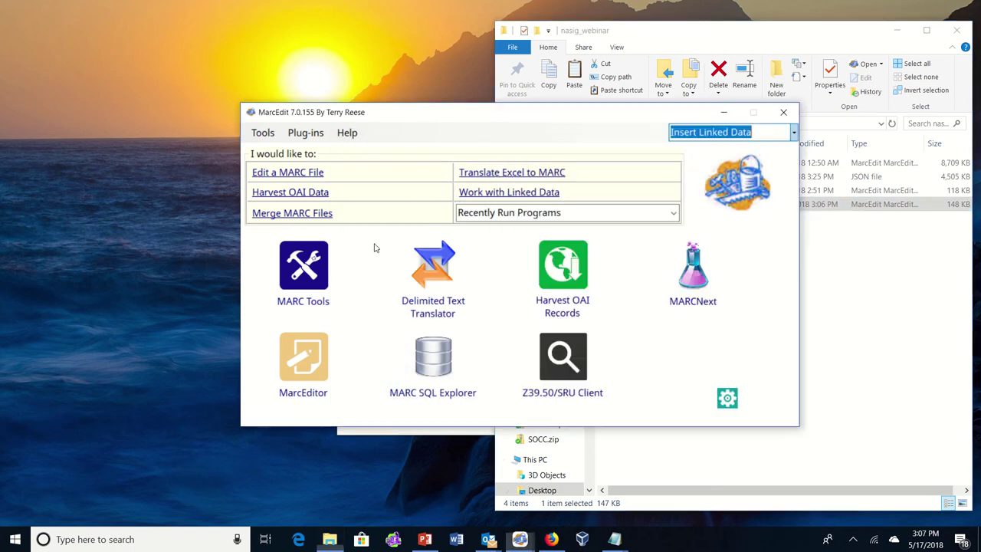
- Open the linked data rules file for editing and examine the 100 field's rule, loading its naf entry from the always-run collections
click(263, 135)
mouse_move(284, 152)
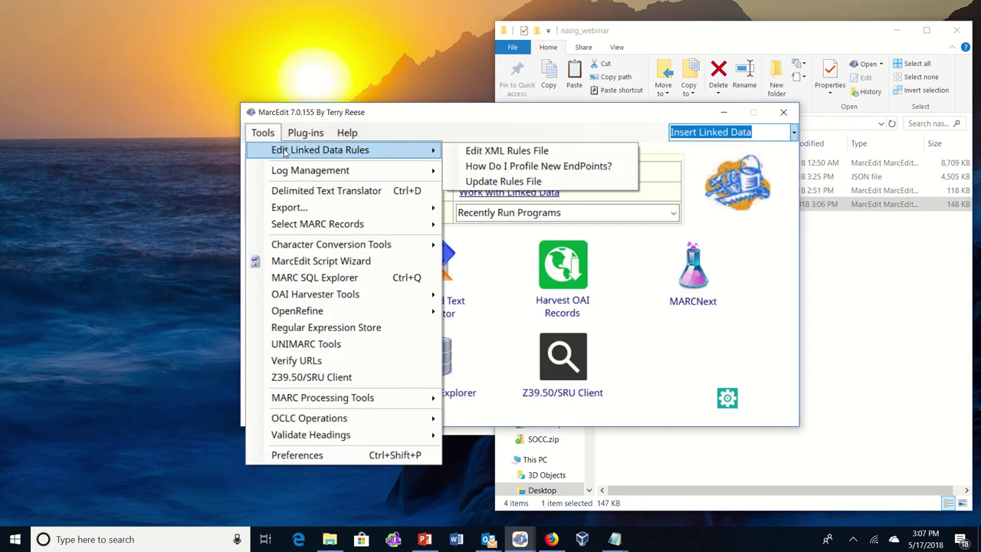
click(507, 157)
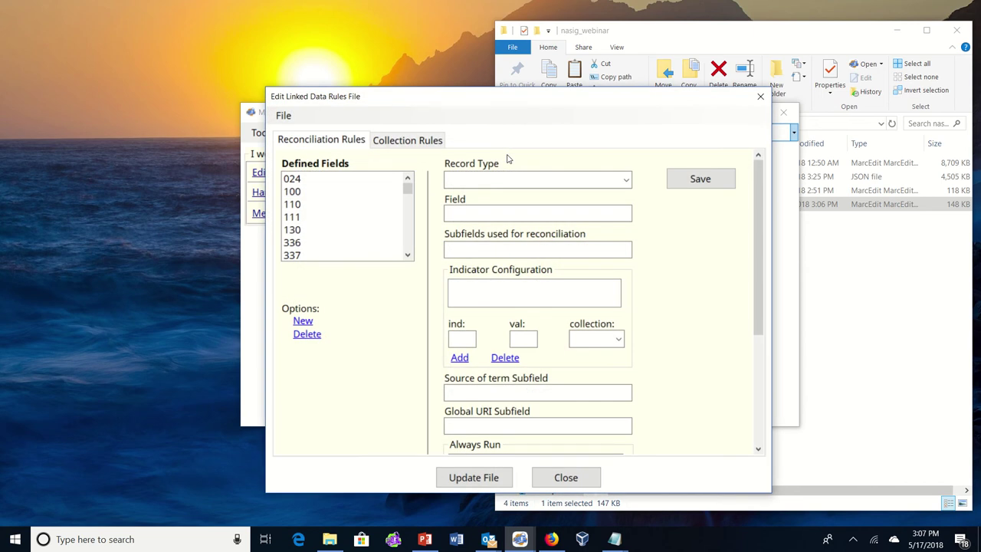
click(307, 194)
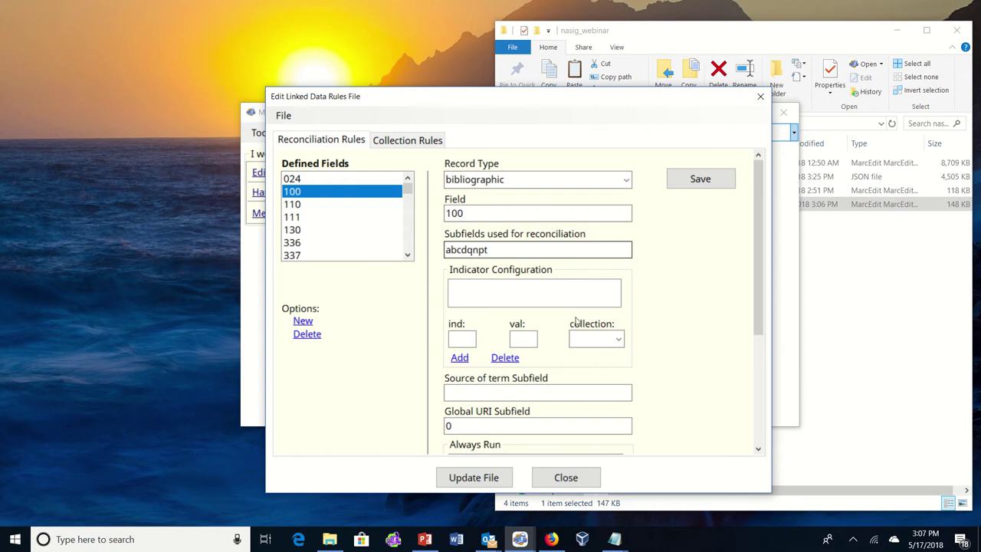
scroll(559, 320, down, 3)
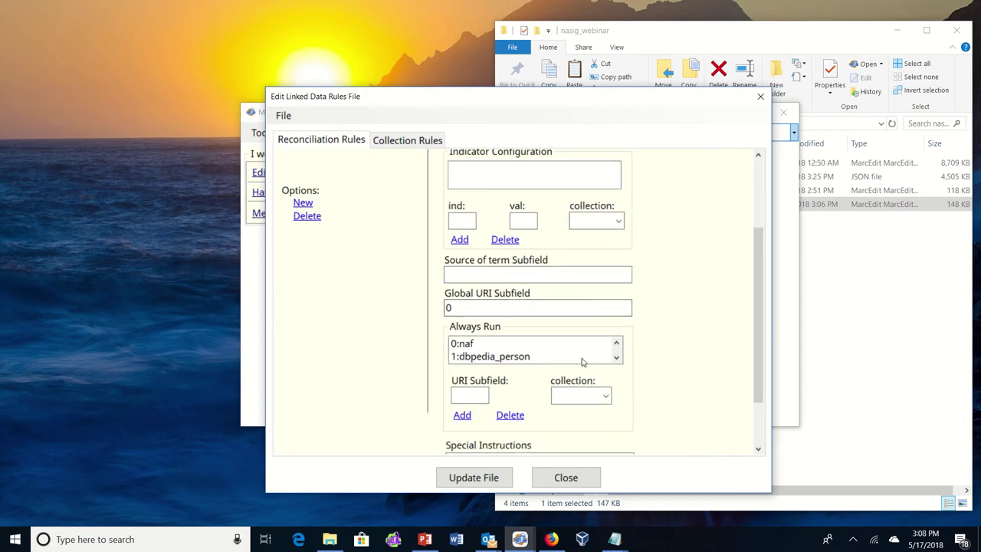
click(616, 357)
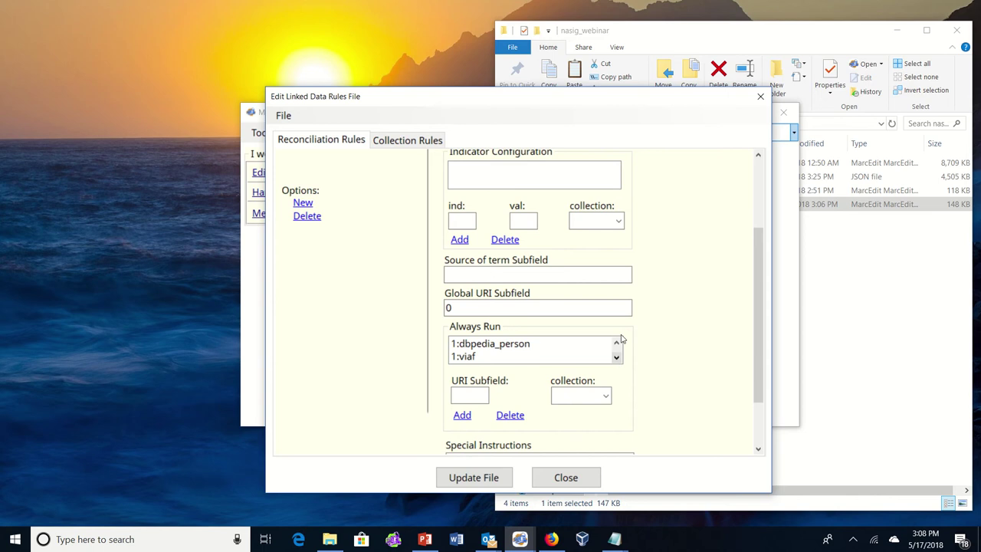
click(618, 345)
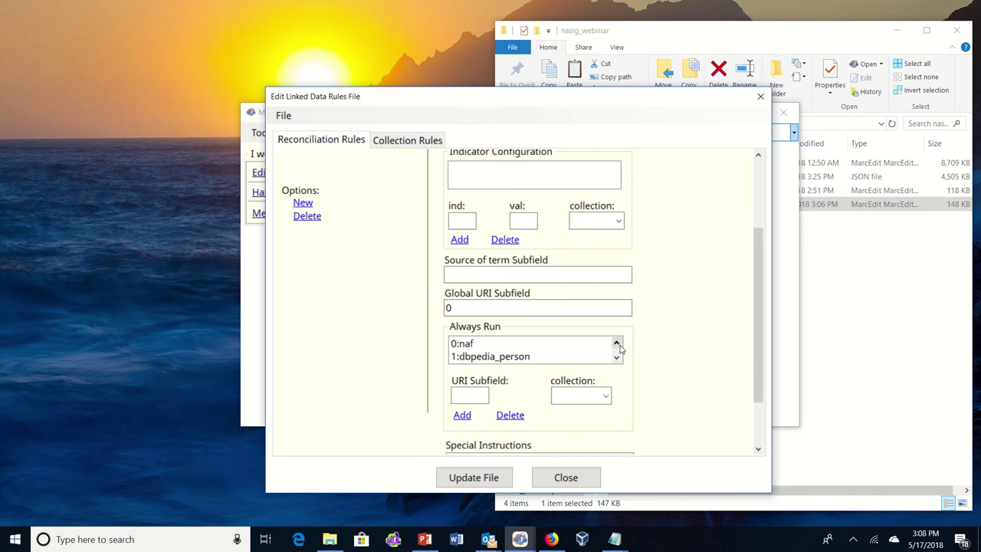
double_click(467, 346)
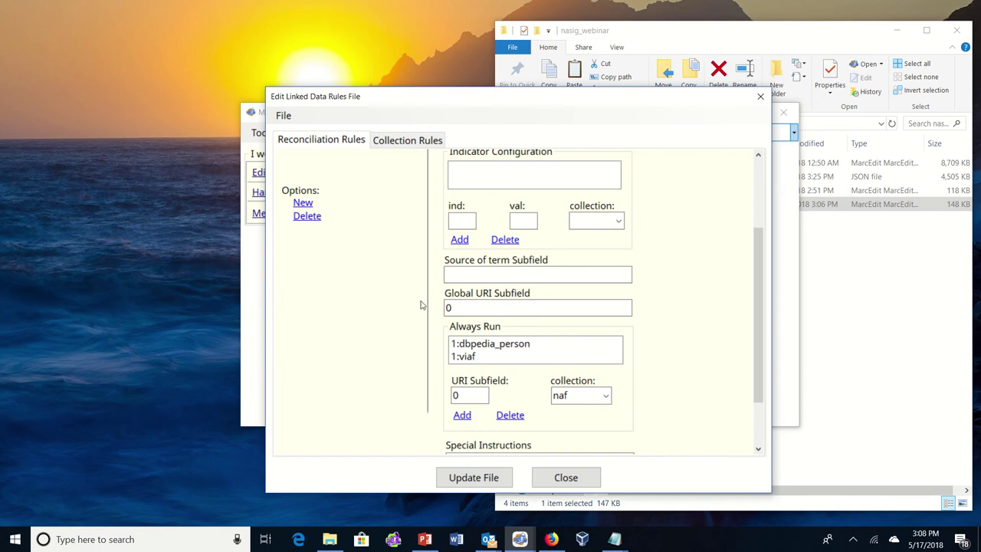
- Open the XML view of the rules file in an enlarged window and find the bibliographic 100 field rule
click(282, 117)
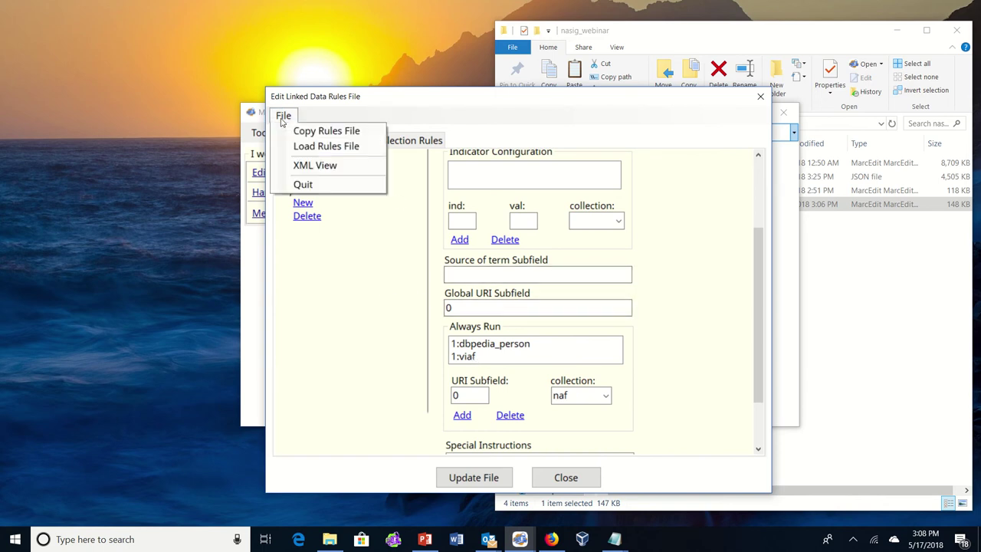
click(327, 170)
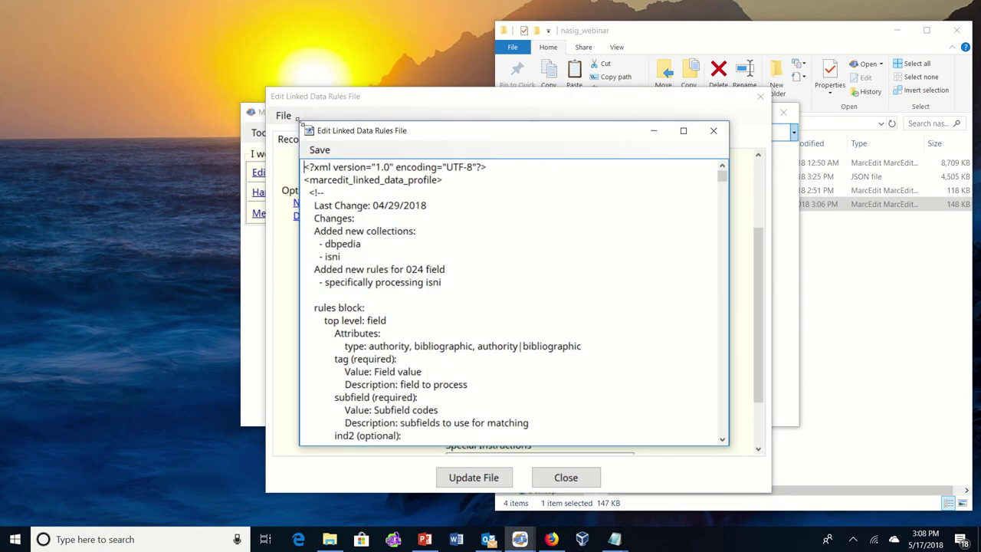
drag(302, 123, 211, 13)
drag(732, 196, 863, 193)
scroll(619, 334, down, 7)
scroll(619, 334, down, 20)
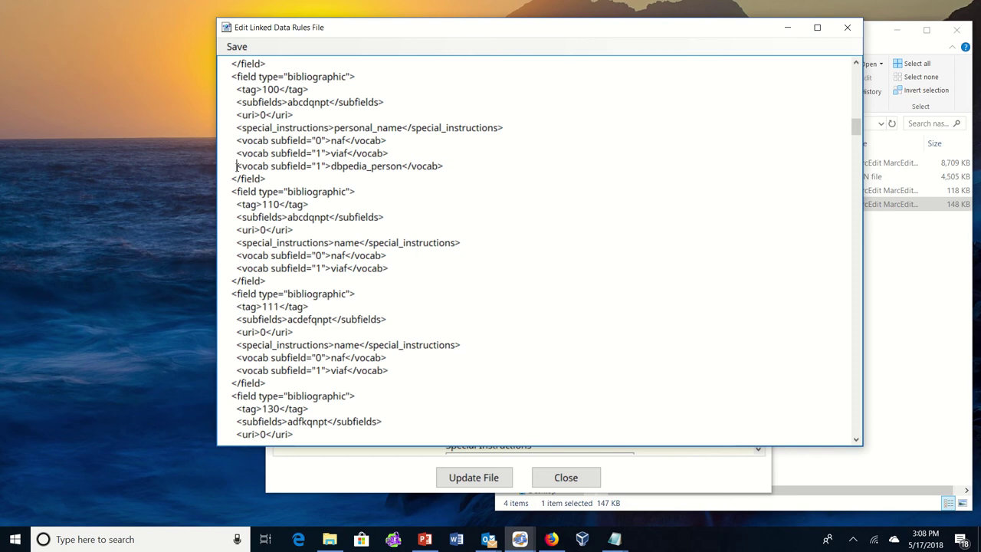
- Comment out the dbpedia_person vocabulary line in the bibliographic 100 field rule with <!-- and -->
click(237, 166)
text(<!--)
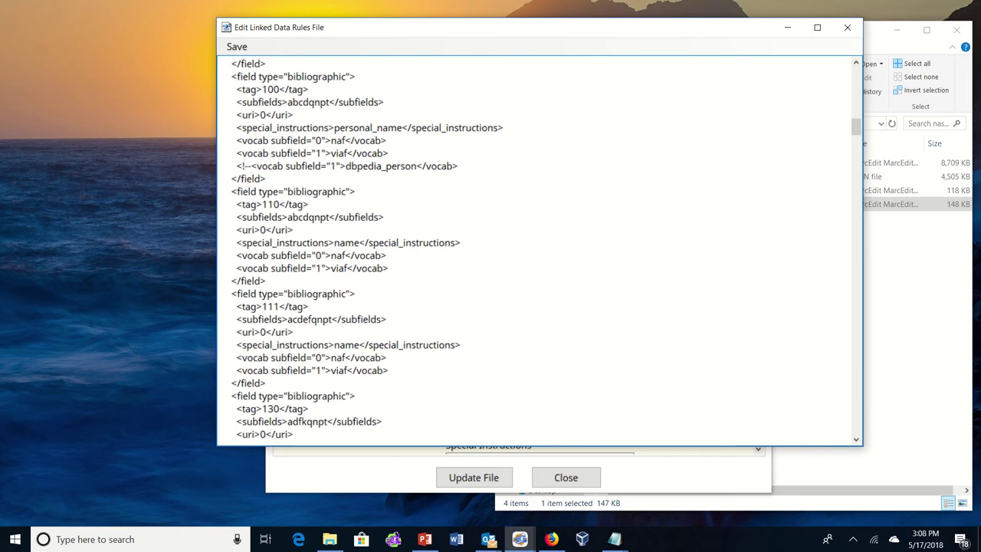
key(End)
text(-->)
- Examine the XML elements of the 100 field rule and the 600 and 610 rules, and close the XML view without saving
click(274, 88)
key(Down)
click(353, 127)
click(317, 141)
click(317, 154)
scroll(567, 280, down, 9)
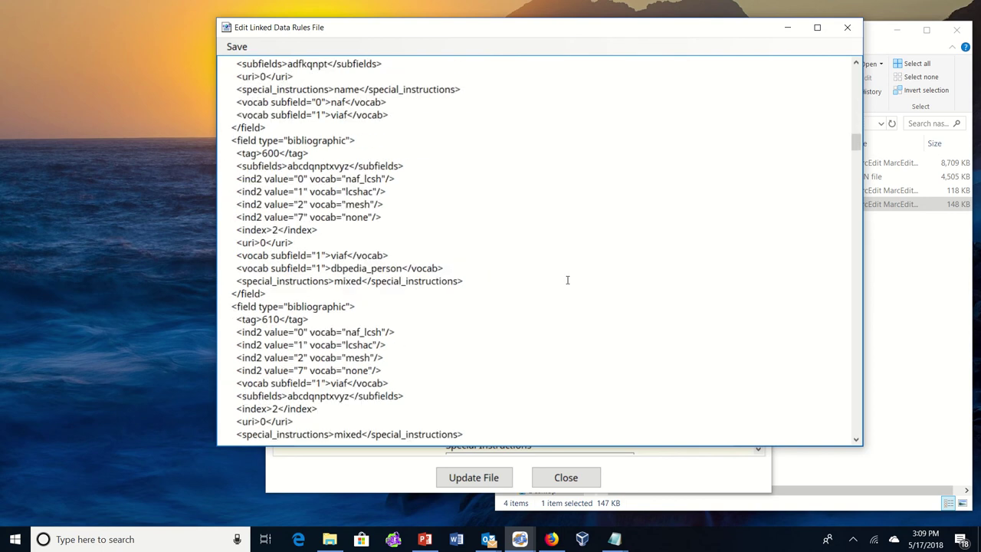
scroll(567, 279, down, 2)
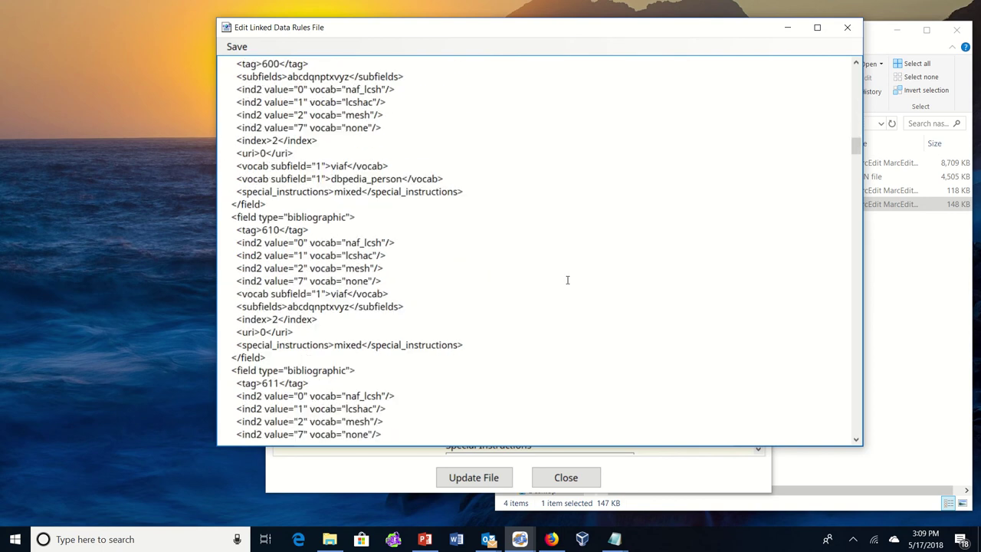
click(847, 27)
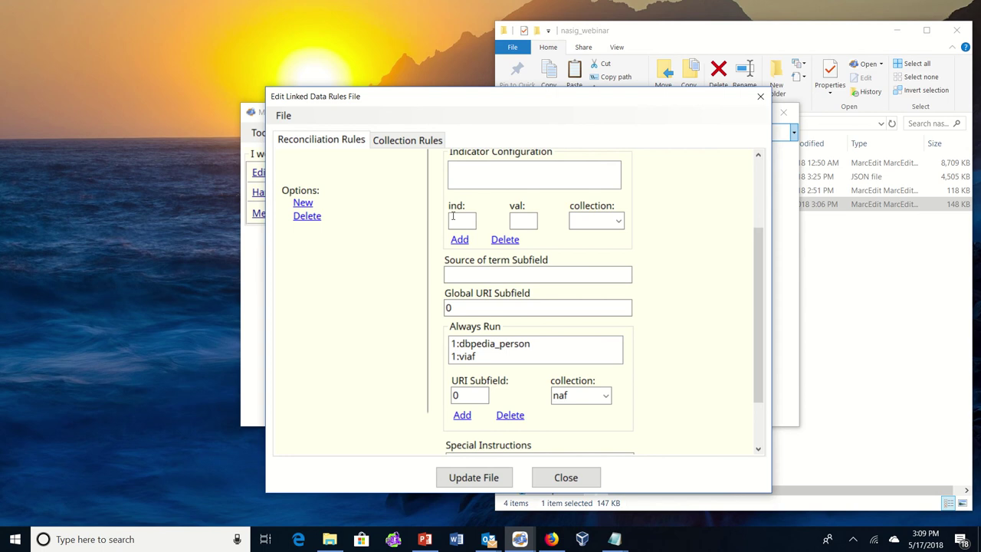
- Review the whole list of defined fields in the reconciliation rules and the available record type options
scroll(365, 246, up, 3)
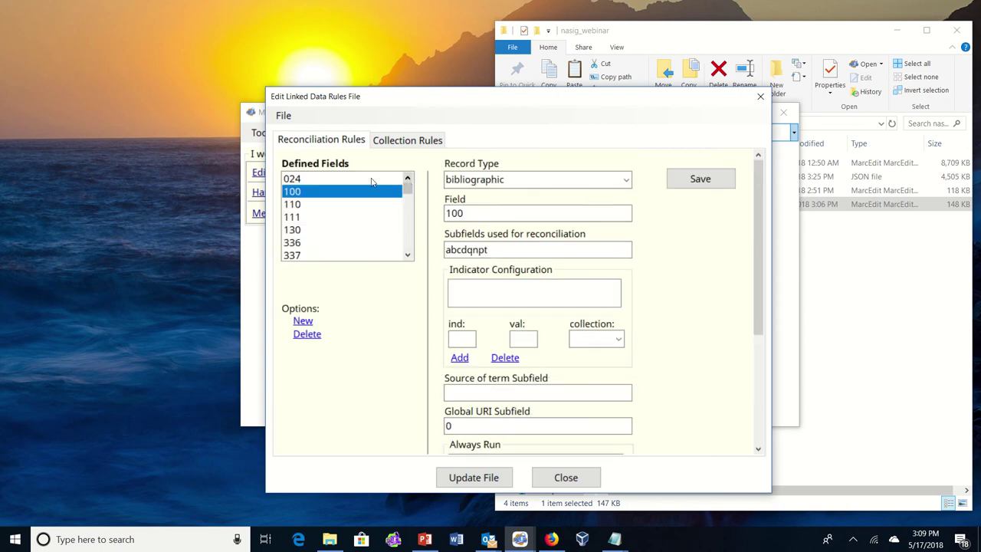
click(408, 256)
click(408, 256)
click(408, 256)
click(407, 256)
click(408, 256)
click(408, 256)
click(408, 256)
click(408, 256)
click(407, 256)
click(408, 257)
click(408, 256)
click(408, 256)
click(407, 256)
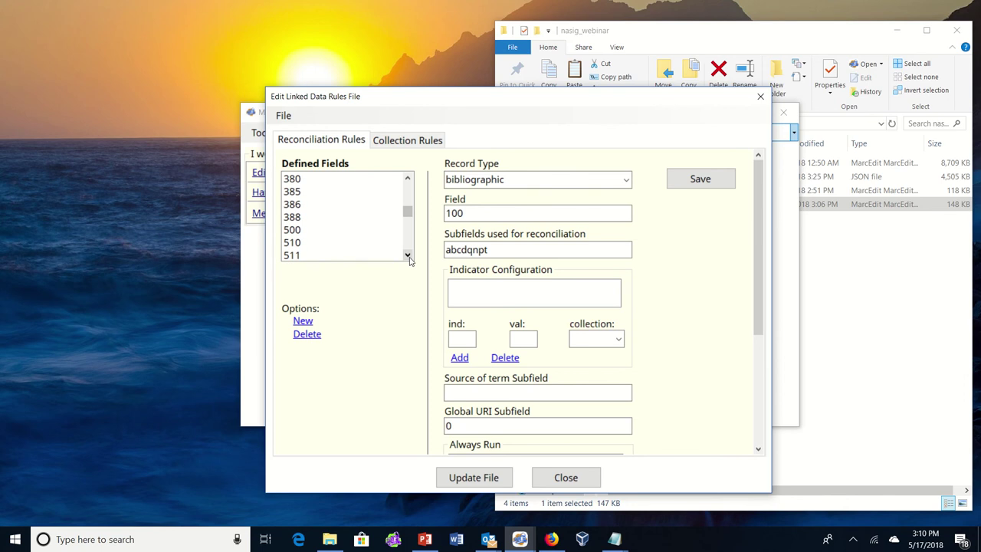
click(408, 256)
click(408, 256)
click(408, 256)
click(408, 256)
click(407, 256)
click(407, 256)
click(407, 256)
click(408, 256)
click(408, 256)
click(408, 256)
click(407, 256)
click(407, 256)
click(408, 256)
click(408, 256)
click(408, 256)
click(407, 256)
click(408, 256)
click(408, 256)
click(408, 256)
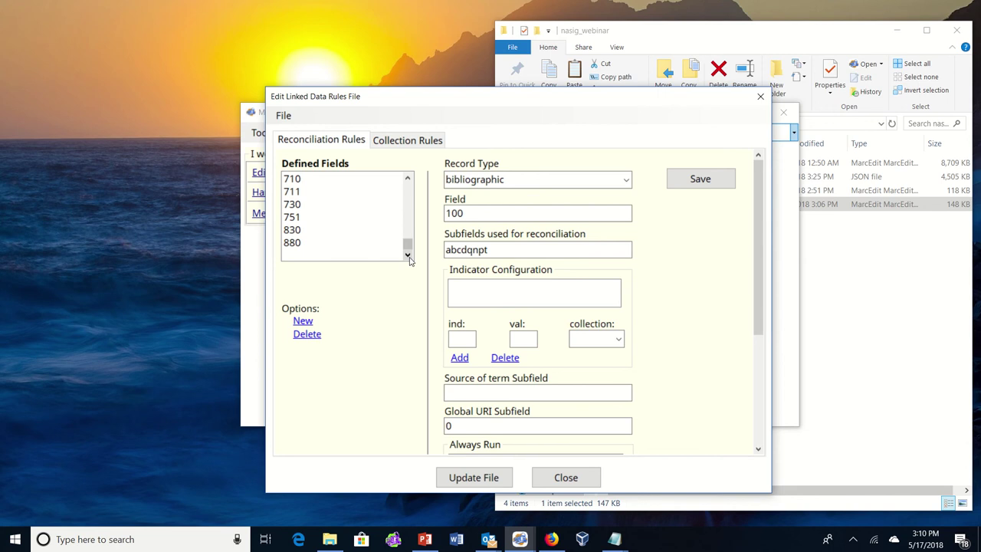
click(625, 181)
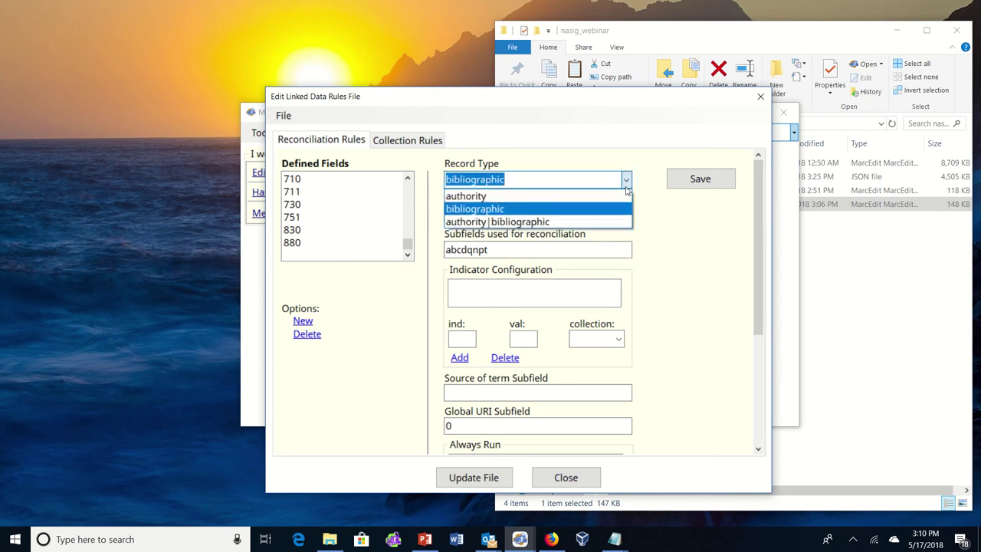
- Browse the defined collections in the collection rules and display the definition of the Japanese Diet Library (jlabsh/4)
click(414, 141)
click(414, 141)
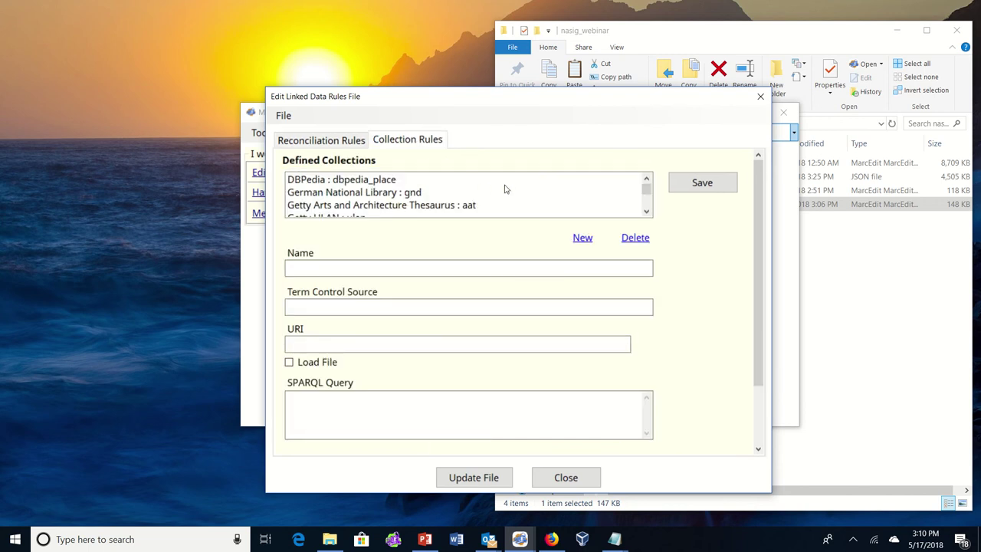
click(647, 212)
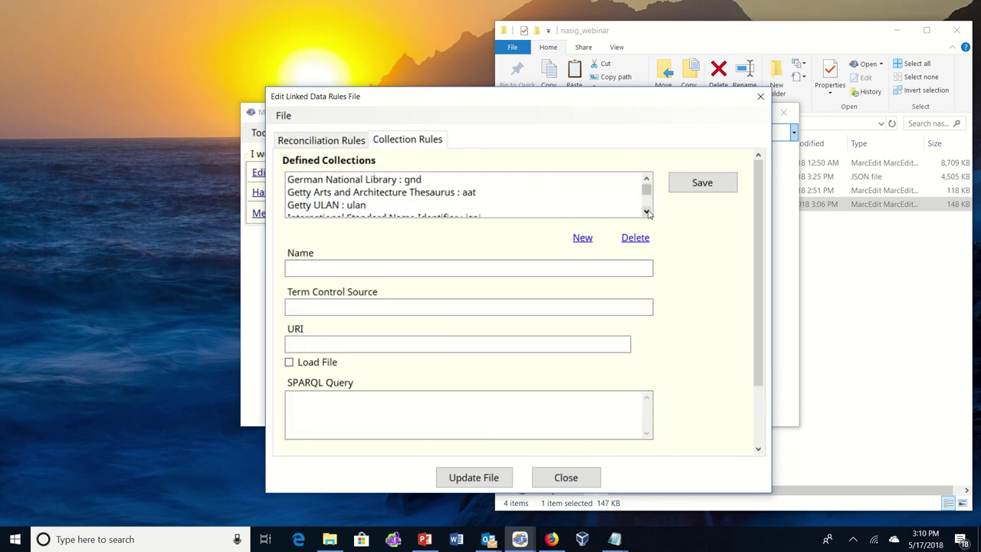
click(647, 213)
double_click(647, 212)
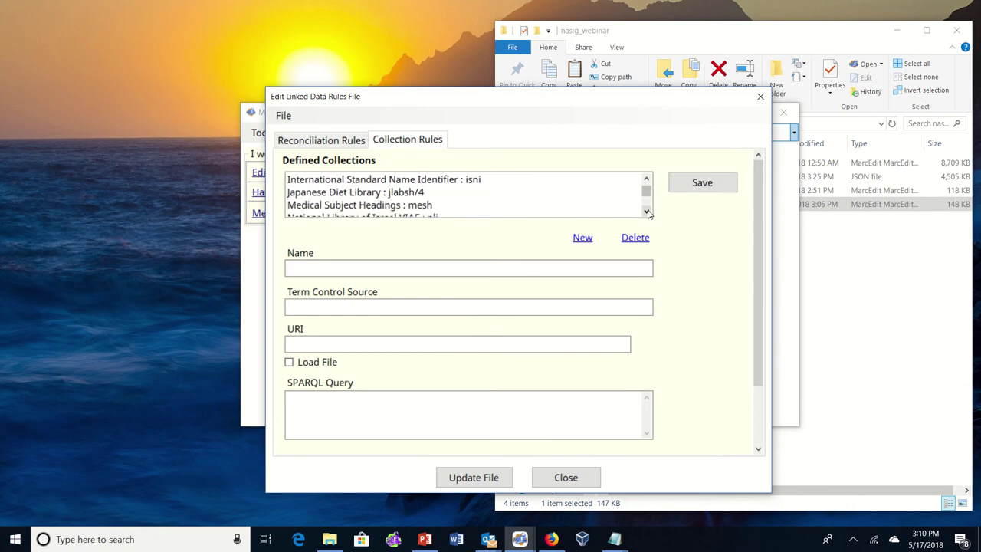
click(380, 196)
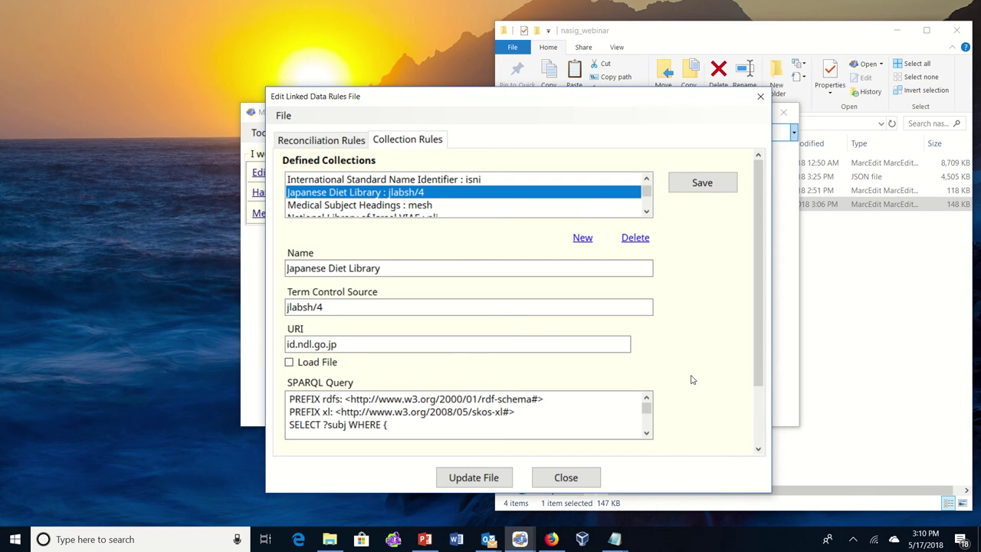
- Examine the Japanese Diet Library's SPARQL query, JSON path and URI pattern settings, and close the rules editor without updating the file
click(758, 451)
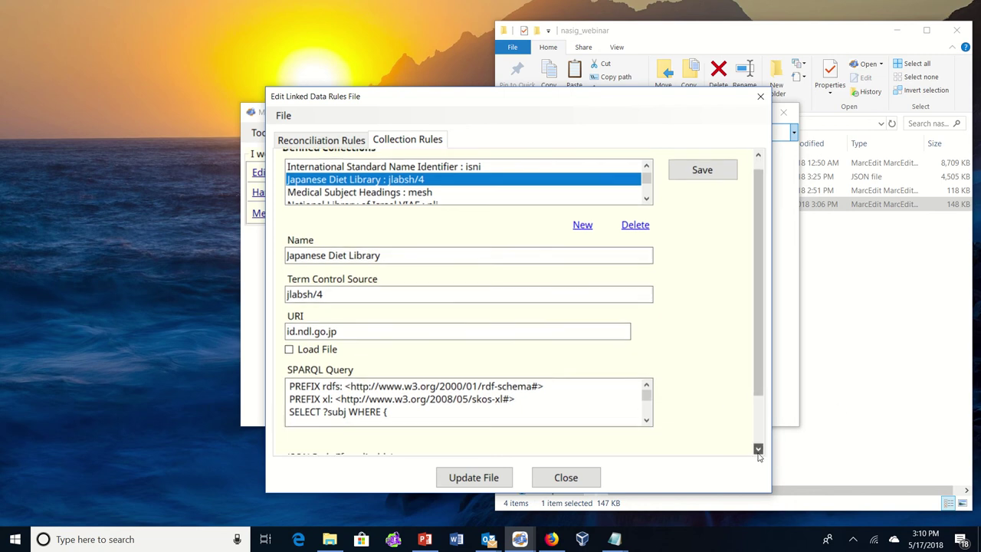
click(758, 450)
click(758, 450)
click(758, 451)
click(758, 450)
click(758, 451)
click(442, 408)
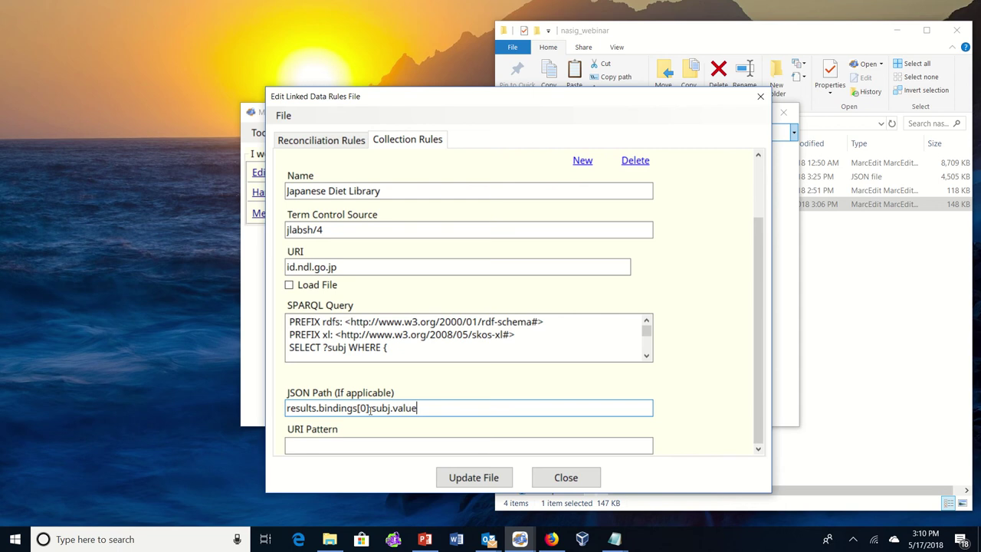
click(545, 478)
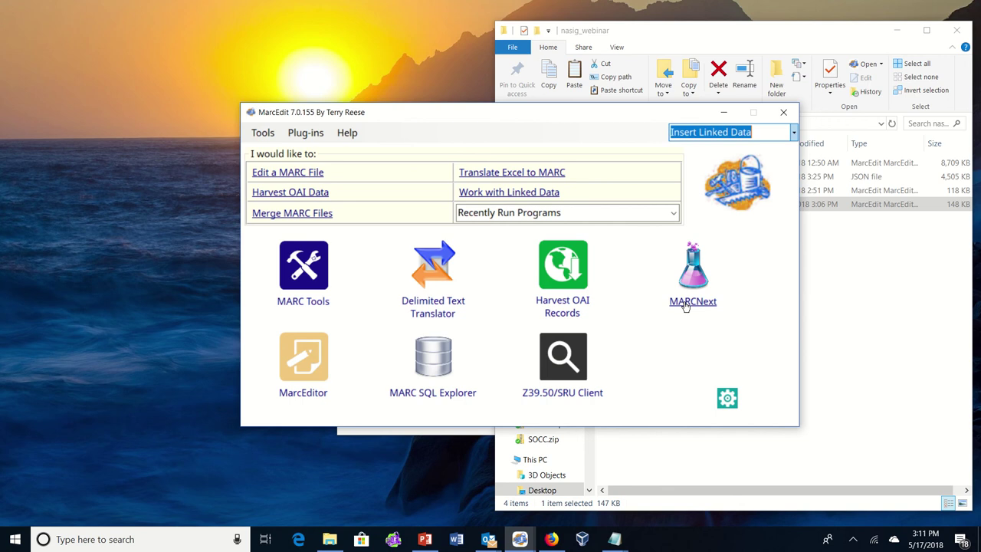
- Open MarcEditor, locate the Validate Headings report without running it, and close the editor
click(306, 360)
click(155, 83)
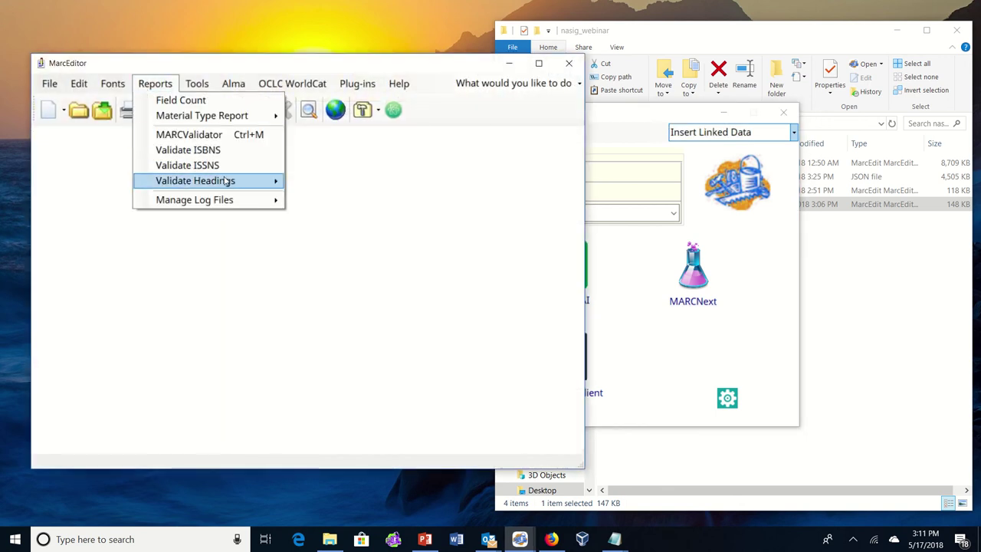
mouse_move(226, 181)
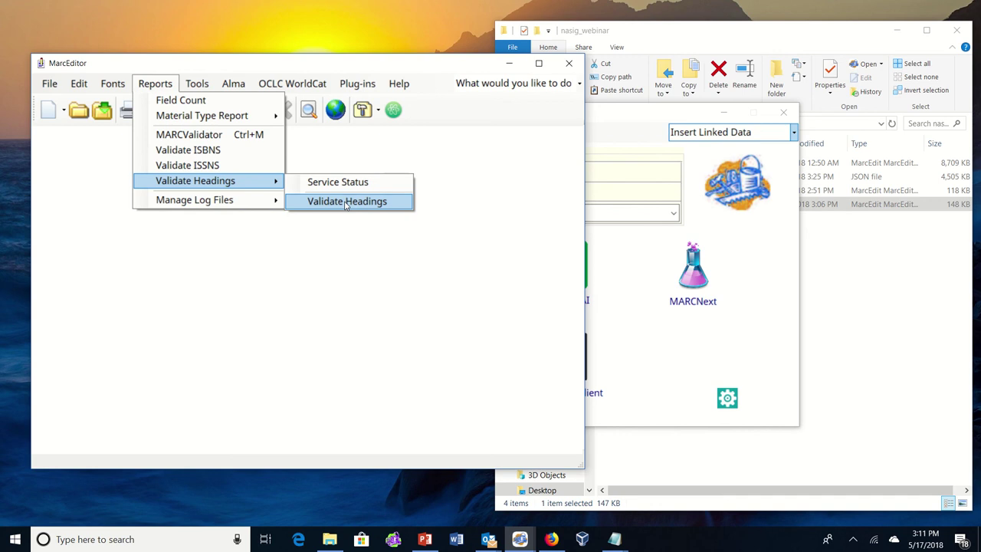
click(569, 62)
click(569, 63)
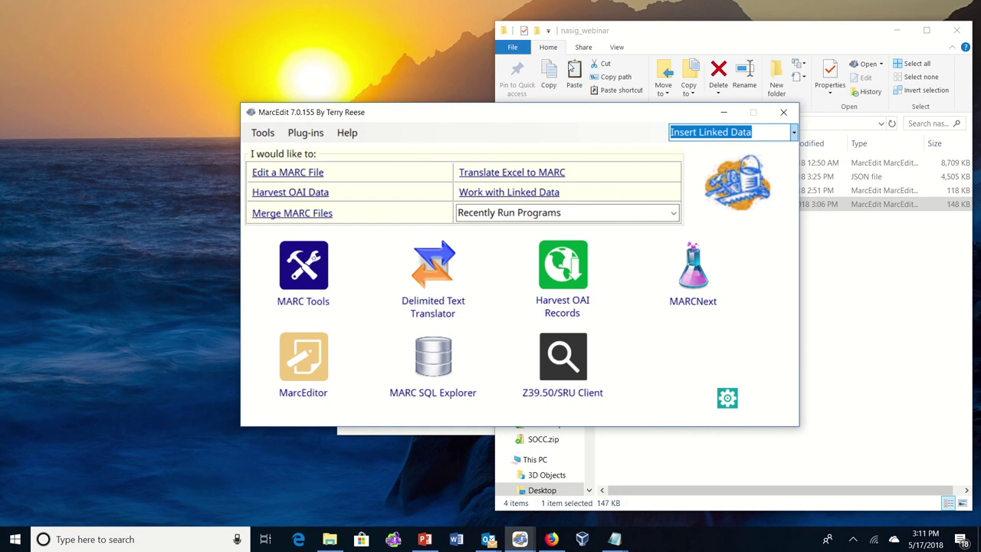